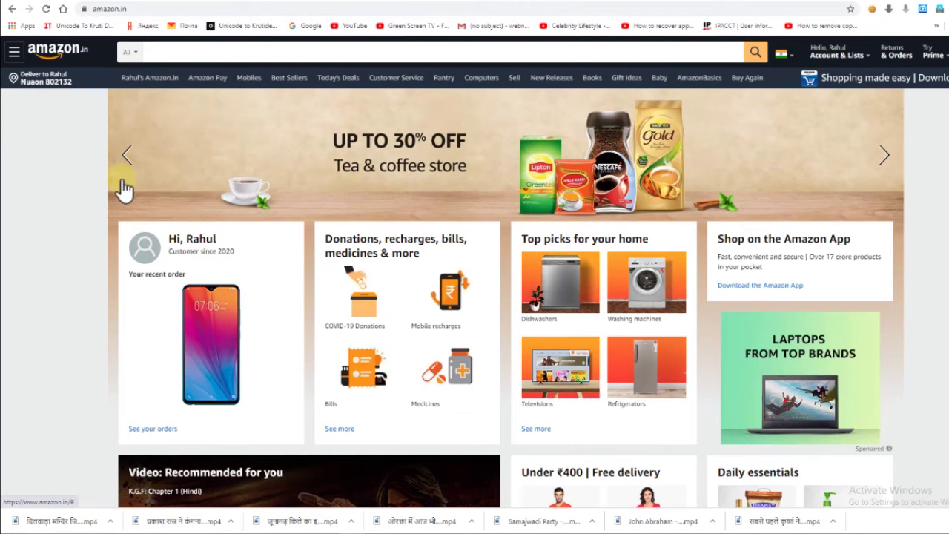
# - Open 'Become an Affiliate' from the Amazon.in home-page footer under Make Money with Us
pyautogui.scroll(-3, 124, 190)
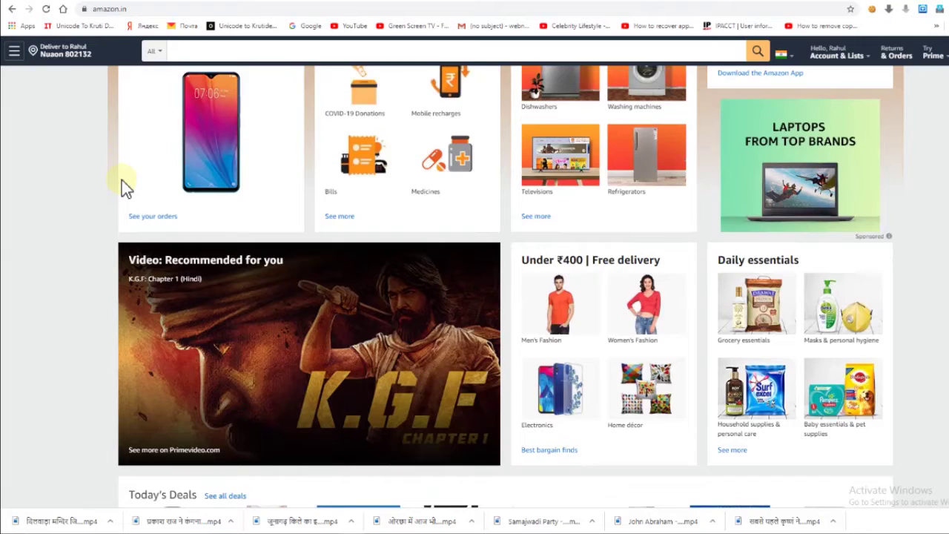
pyautogui.scroll(1, 126, 189)
pyautogui.scroll(-15, 122, 179)
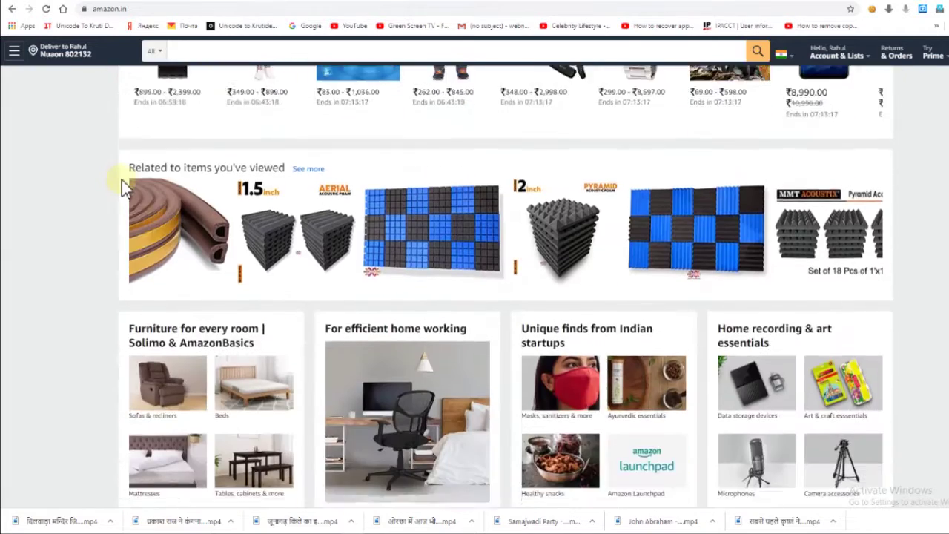
pyautogui.scroll(-15, 122, 179)
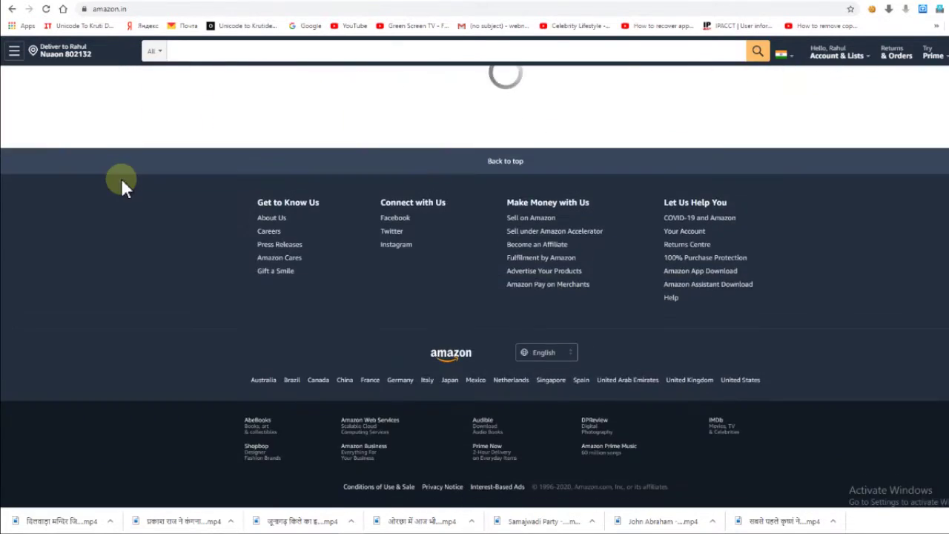
pyautogui.scroll(-2, 378, 197)
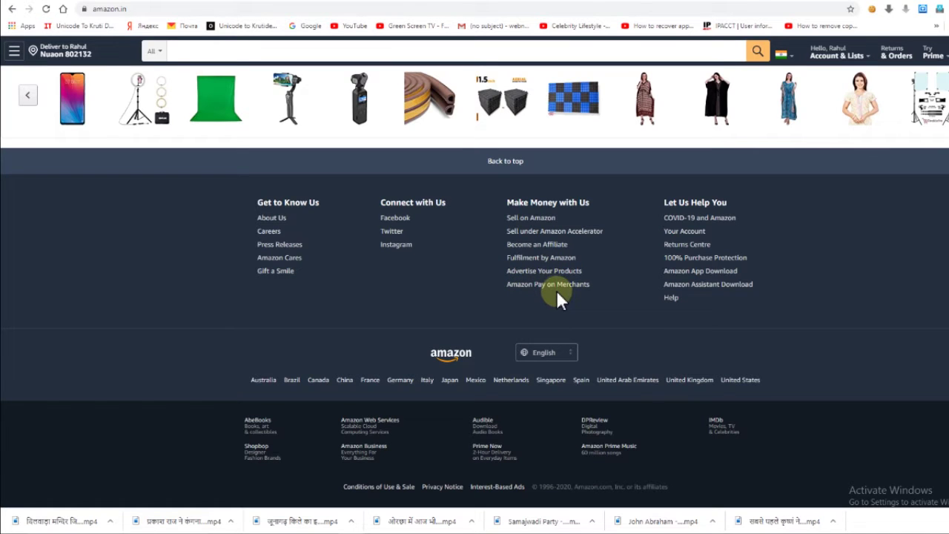
pyautogui.click(541, 245)
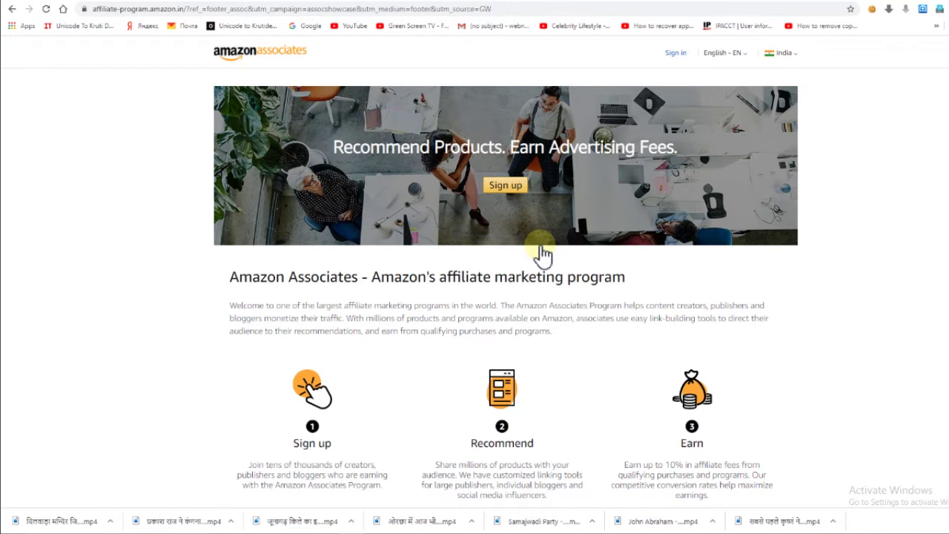
# - Start the Associates sign-up and log in with the Amazon account password
pyautogui.click(507, 185)
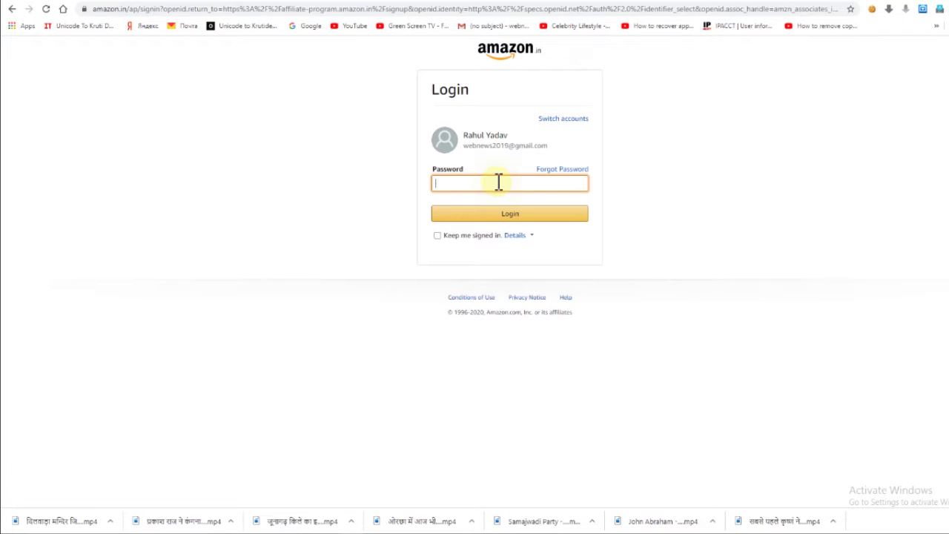
pyautogui.write('•')
pyautogui.press('Return')
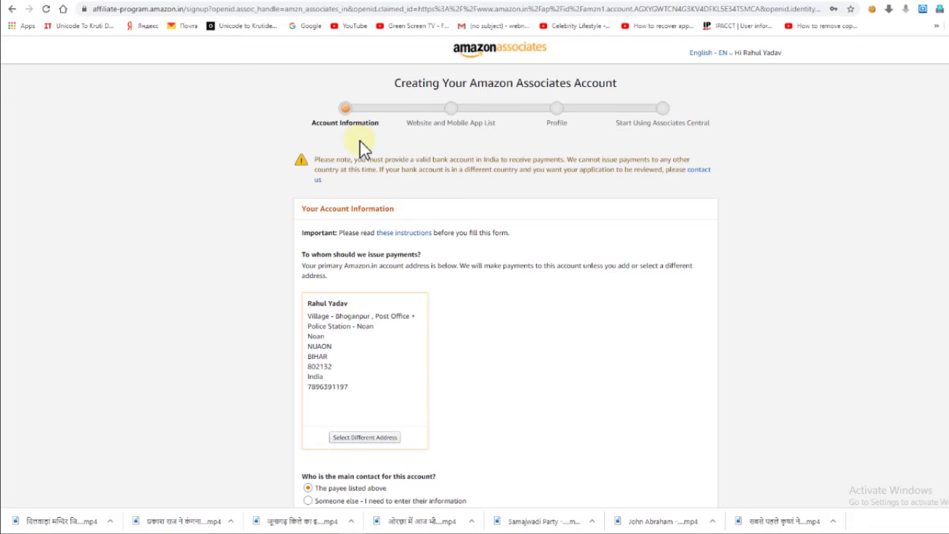
# - Choose Select Different Address and review the Account Information form
pyautogui.scroll(-3, 360, 141)
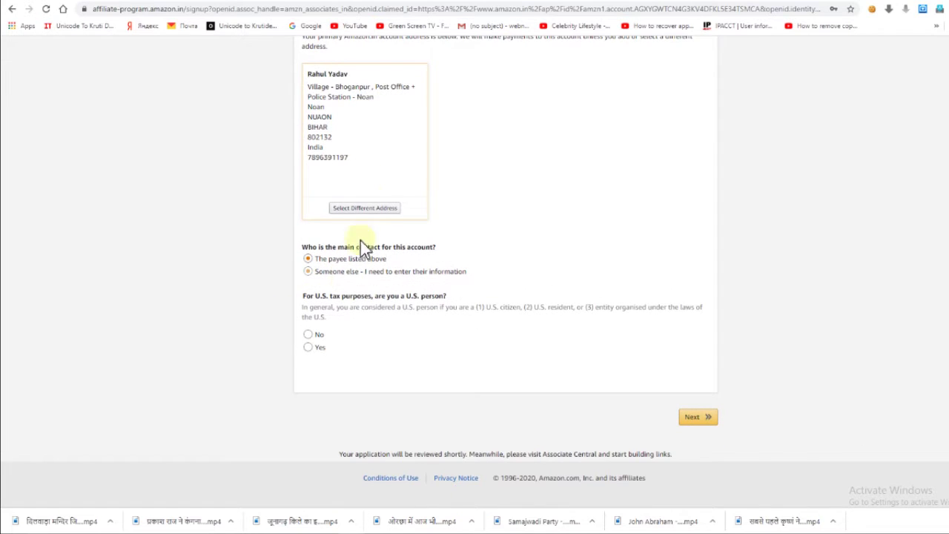
pyautogui.scroll(2, 339, 159)
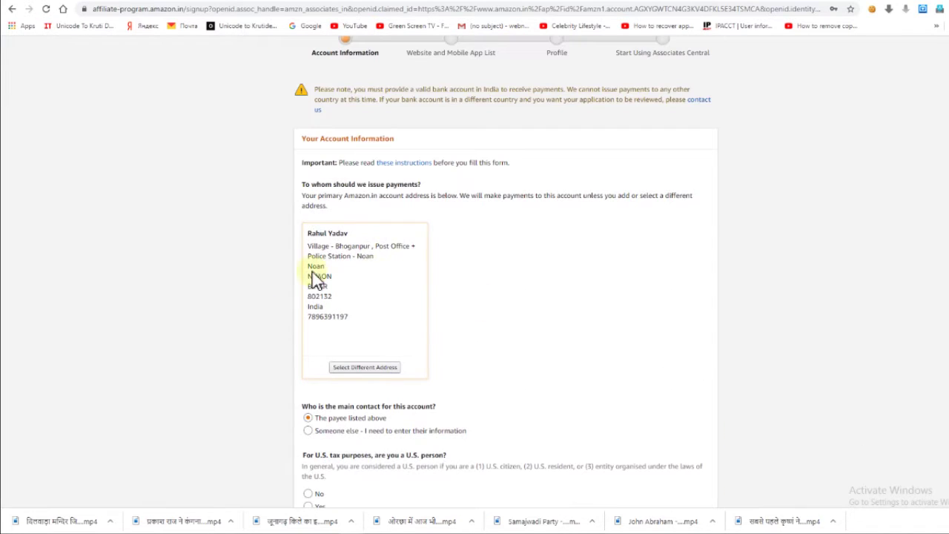
pyautogui.click(382, 369)
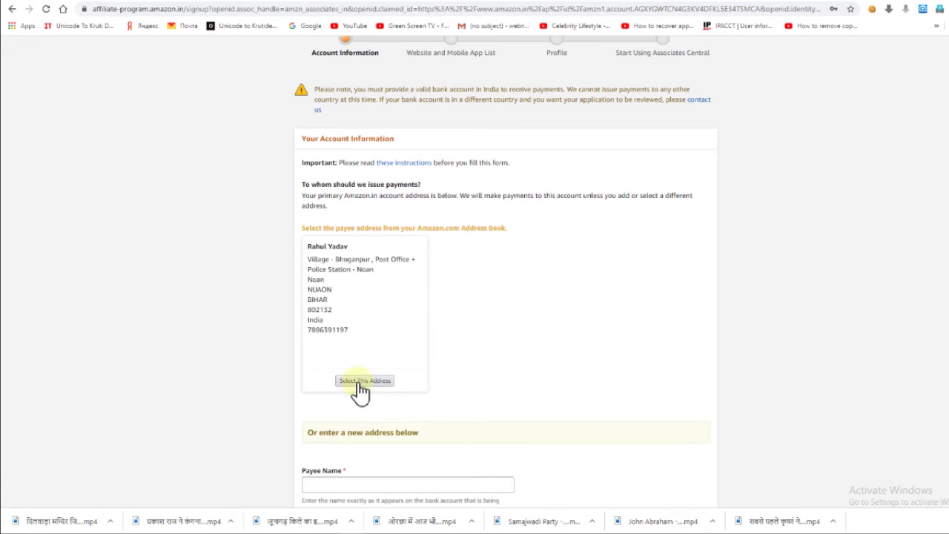
pyautogui.scroll(-2, 475, 237)
pyautogui.scroll(-2, 465, 241)
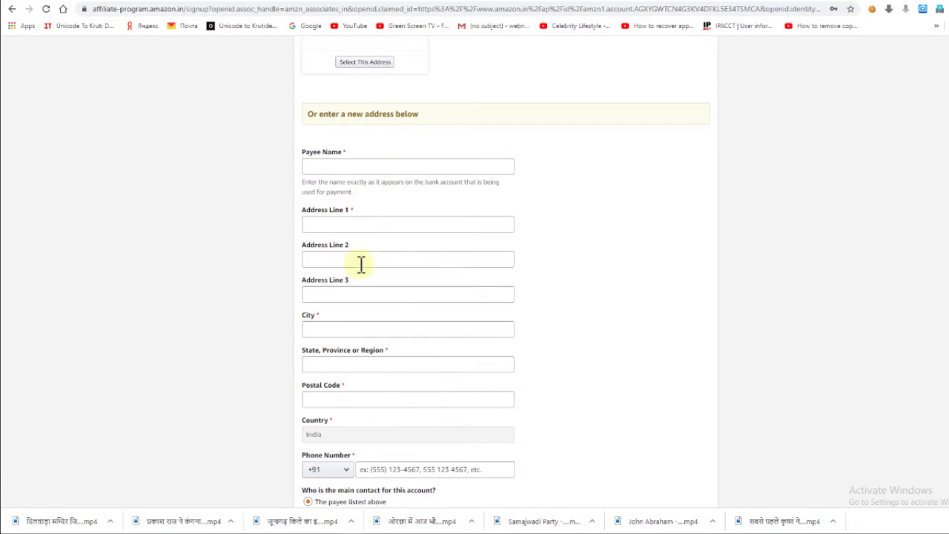
pyautogui.scroll(-1, 374, 216)
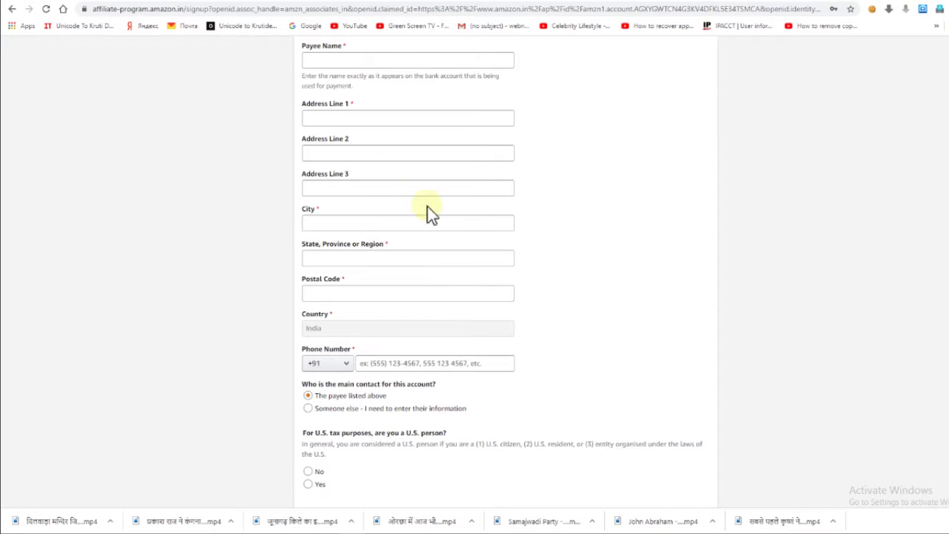
pyautogui.scroll(6, 526, 251)
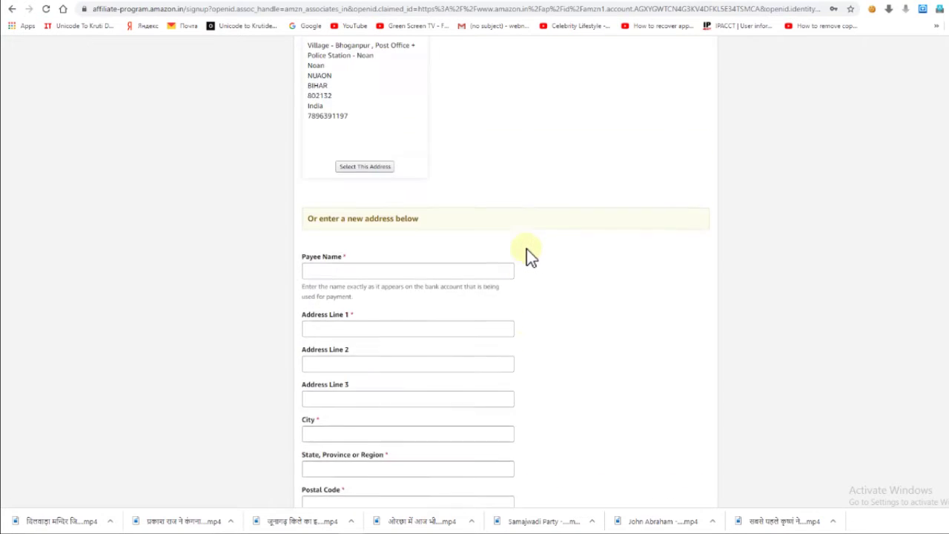
pyautogui.scroll(1, 529, 255)
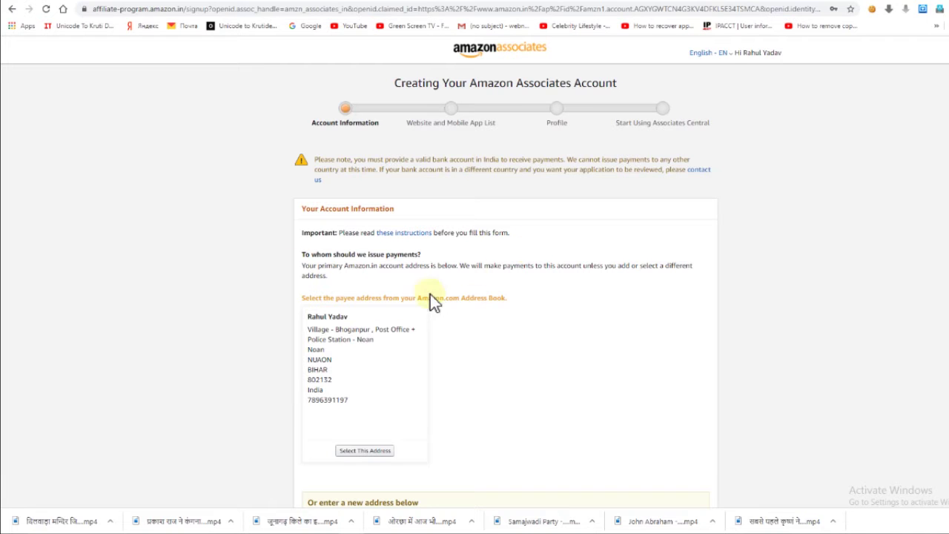
pyautogui.scroll(-2, 453, 292)
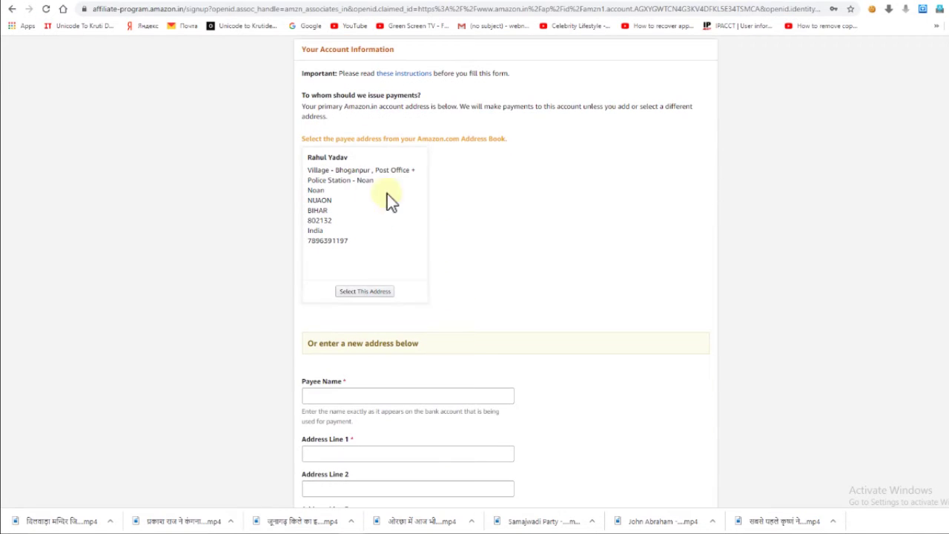
pyautogui.scroll(-6, 382, 201)
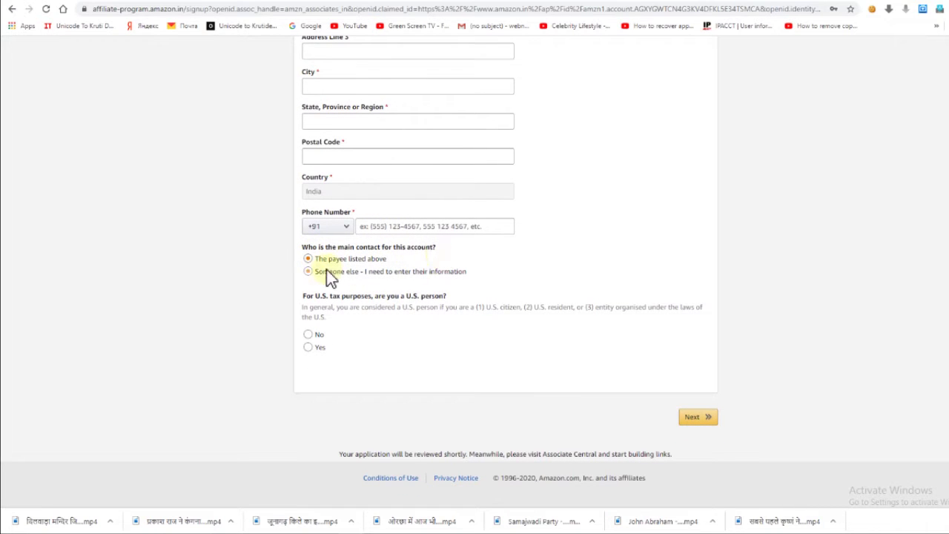
pyautogui.scroll(7, 404, 212)
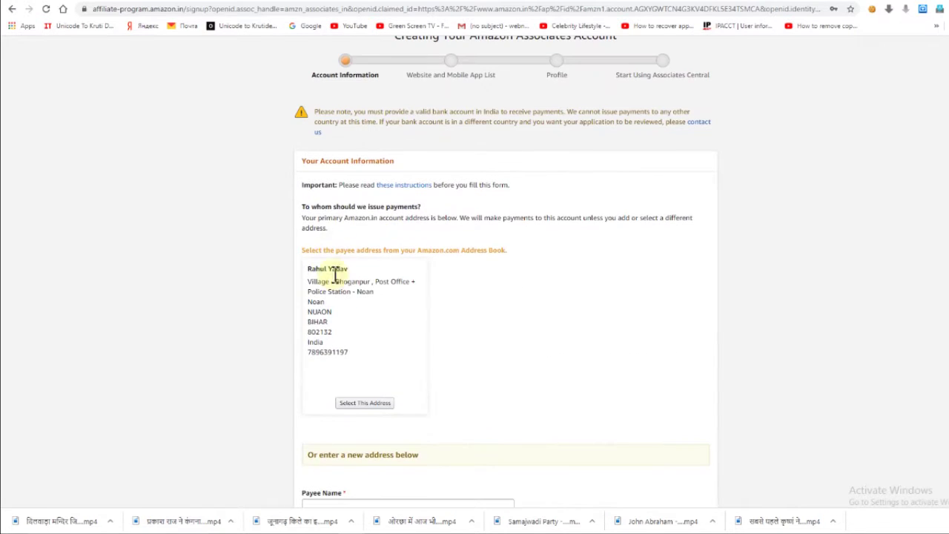
# - Answer No to the U.S. tax-person question and try to continue with Next
pyautogui.moveTo(312, 269); pyautogui.dragTo(423, 264)
pyautogui.scroll(-7, 422, 267)
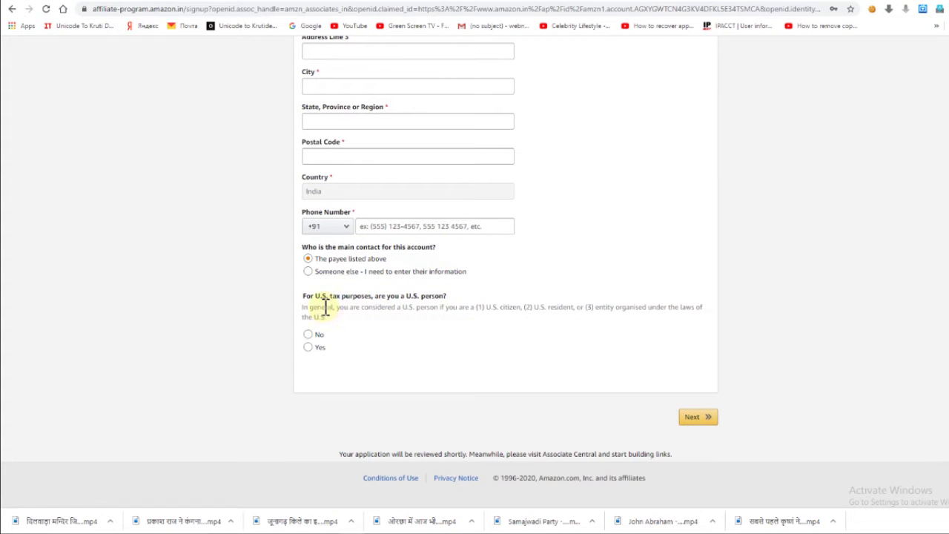
pyautogui.moveTo(319, 296); pyautogui.dragTo(362, 296)
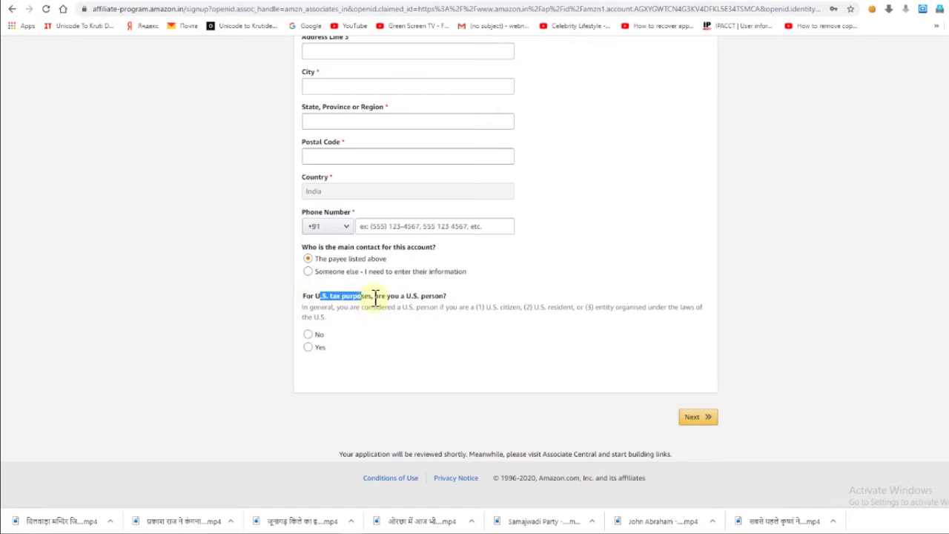
pyautogui.click(310, 337)
pyautogui.scroll(3, 339, 337)
pyautogui.scroll(-4, 286, 312)
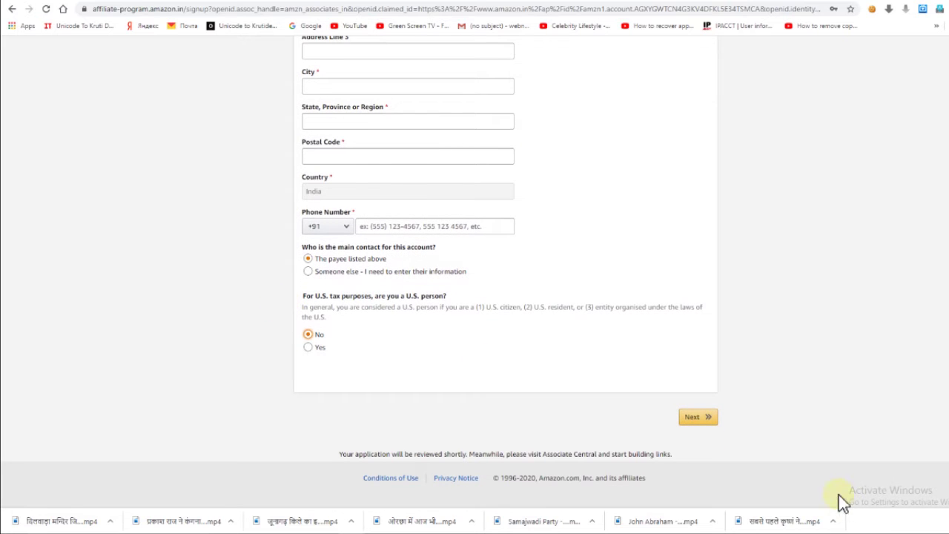
pyautogui.click(706, 420)
# - Keep the saved payee address, advance to Website and Mobile App List, and select the website field
pyautogui.scroll(5, 710, 428)
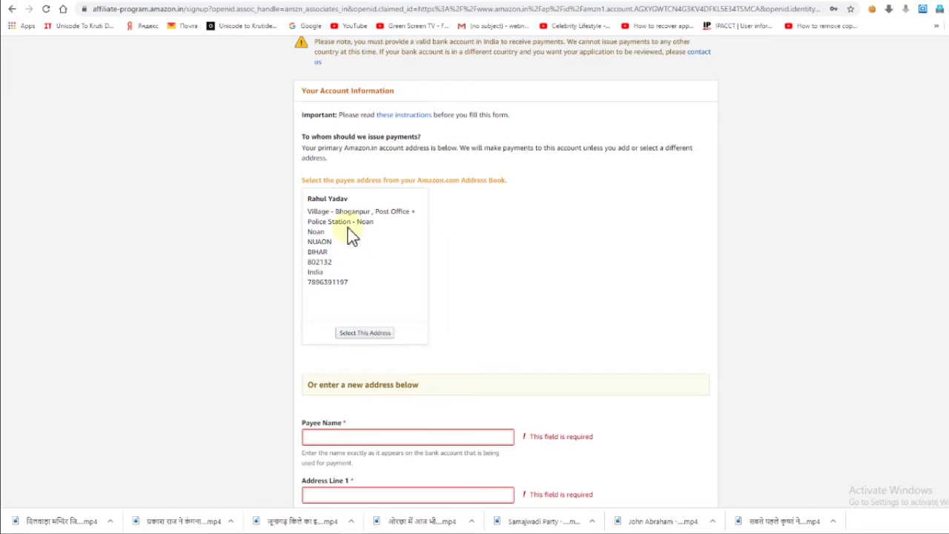
pyautogui.click(363, 333)
pyautogui.scroll(-2, 364, 342)
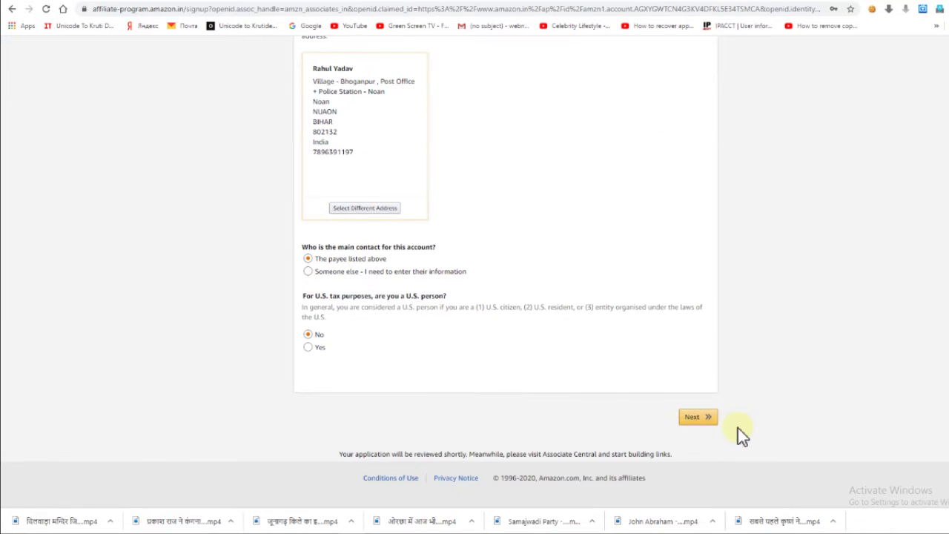
pyautogui.click(697, 418)
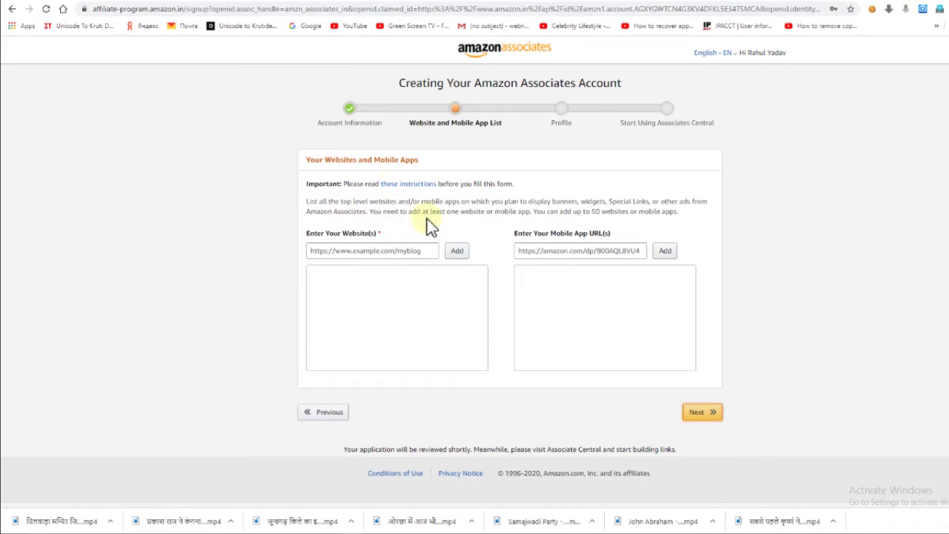
pyautogui.click(380, 252)
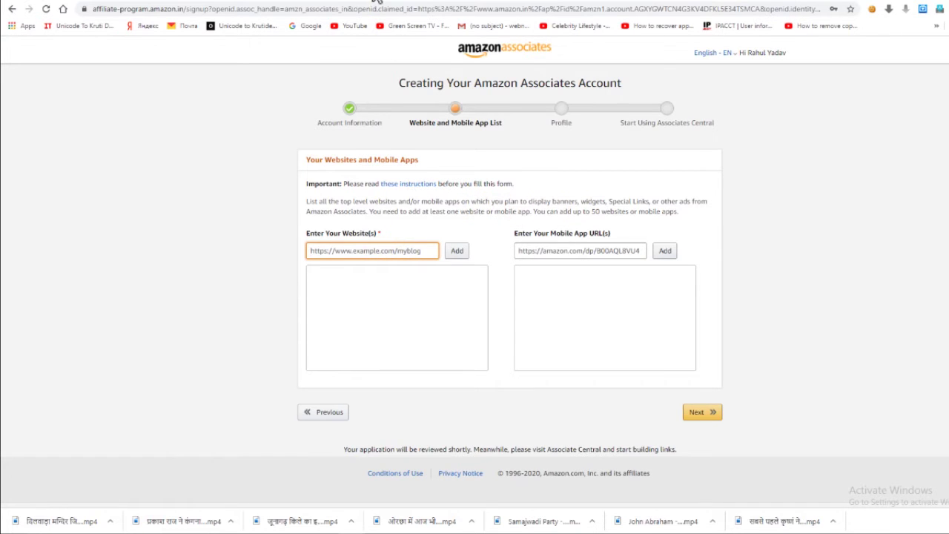
pyautogui.click(376, 2)
# - Search YouTube for the singer's channel by name and open it
pyautogui.click(423, 57)
pyautogui.write('p')
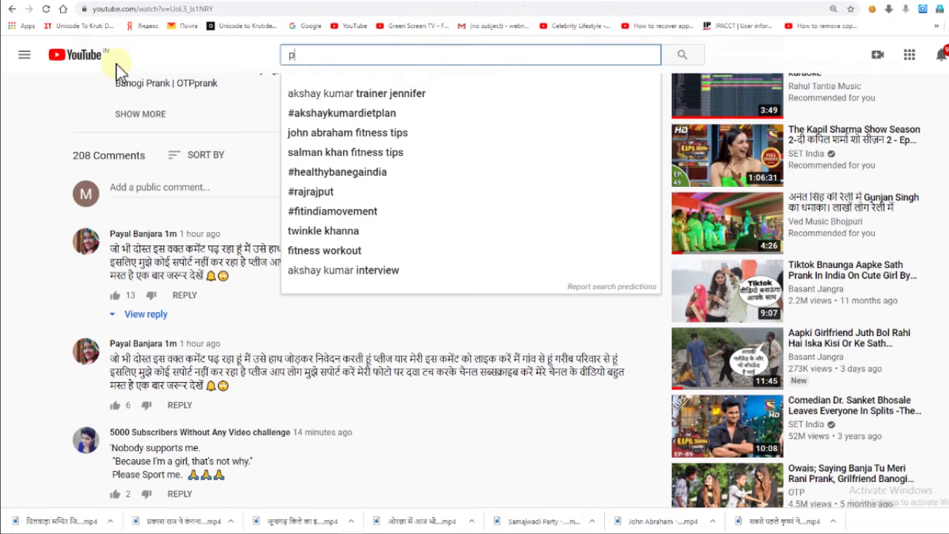
pyautogui.write('intu')
pyautogui.press('Return')
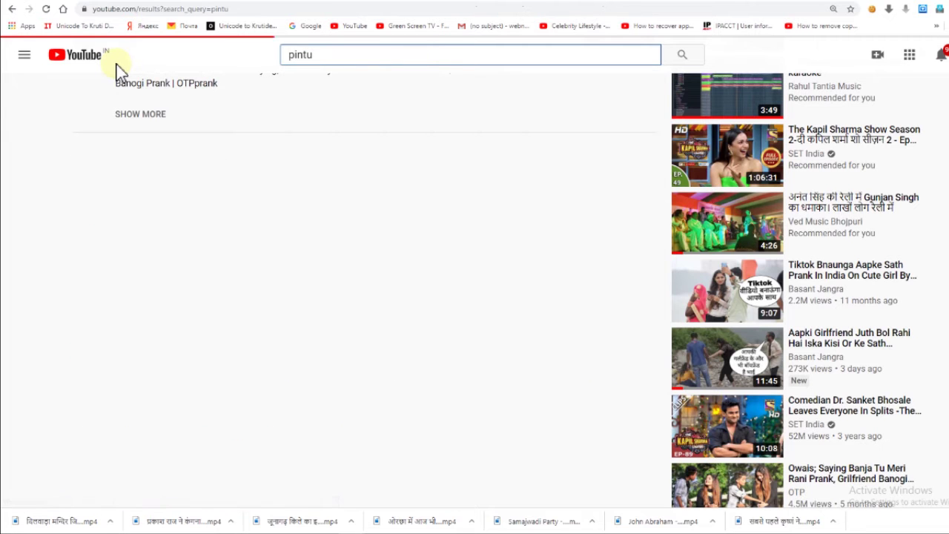
pyautogui.click(326, 59)
pyautogui.write('sing')
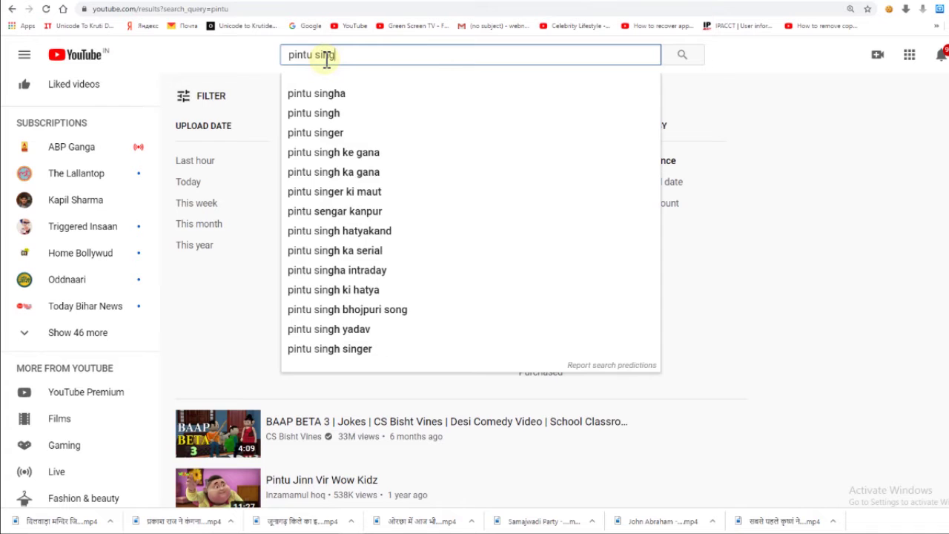
pyautogui.write('h yadav')
pyautogui.press('Return')
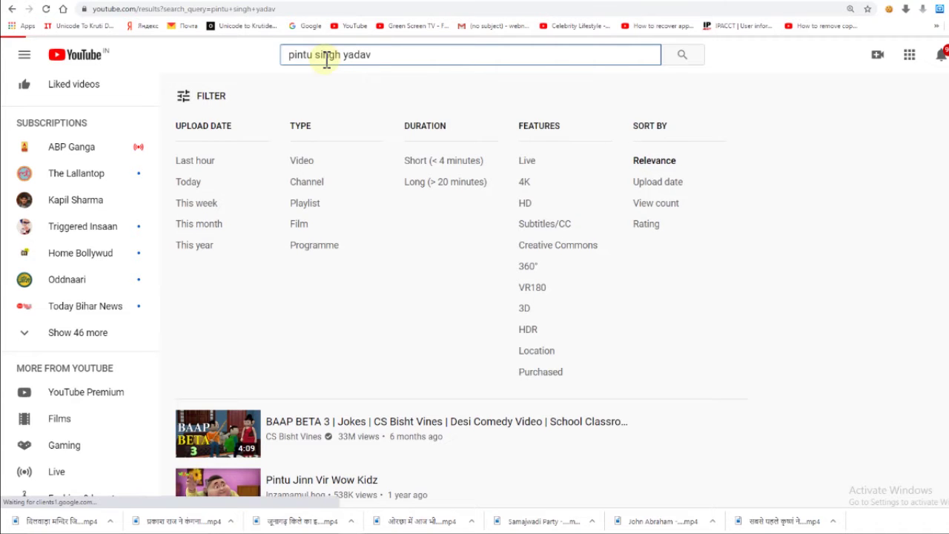
pyautogui.click(407, 137)
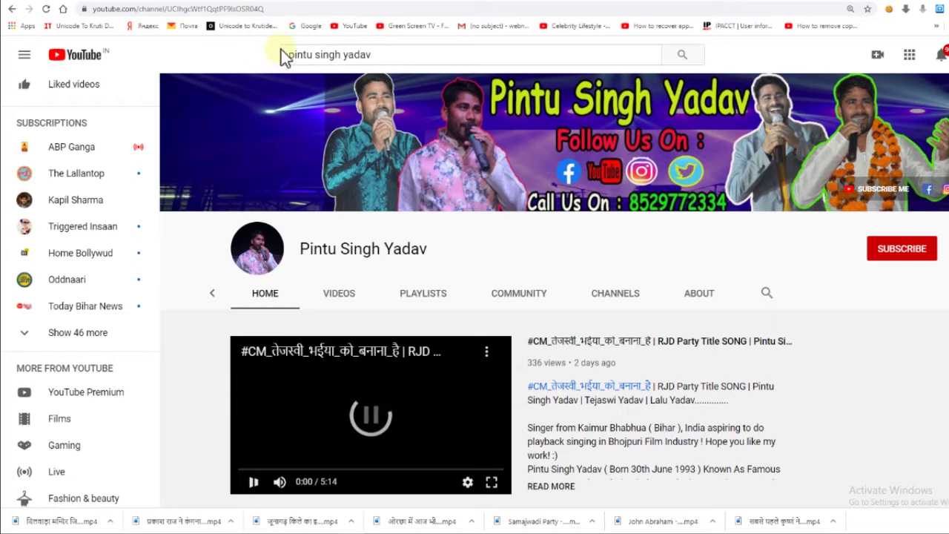
# - Copy the channel's web address and return to the Associates signup tab
pyautogui.click(284, 8)
pyautogui.rightClick(289, 8)
pyautogui.click(329, 46)
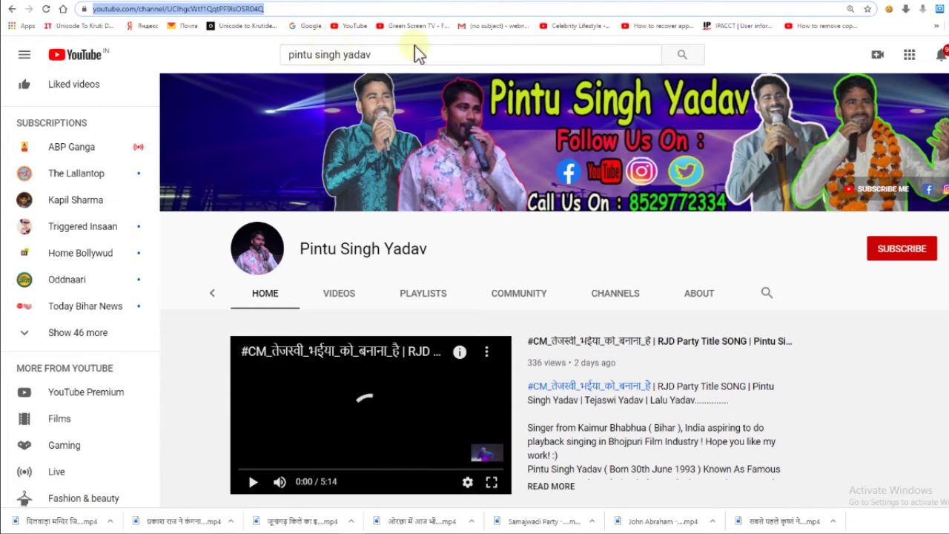
pyautogui.hotkey('ctrl', 'Tab')
pyautogui.rightClick(358, 256)
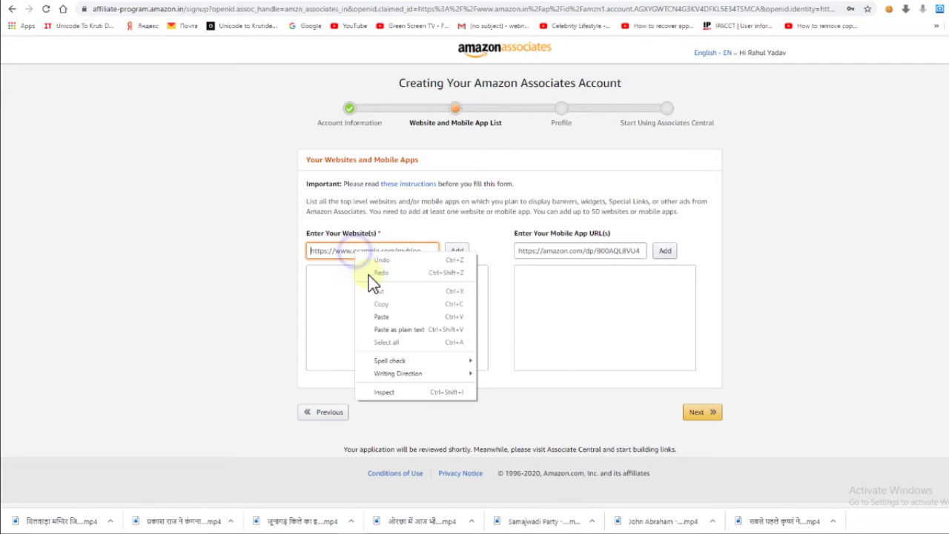
# - Paste the YouTube channel URL into the website list and continue to the Profile step
pyautogui.click(396, 329)
pyautogui.click(457, 252)
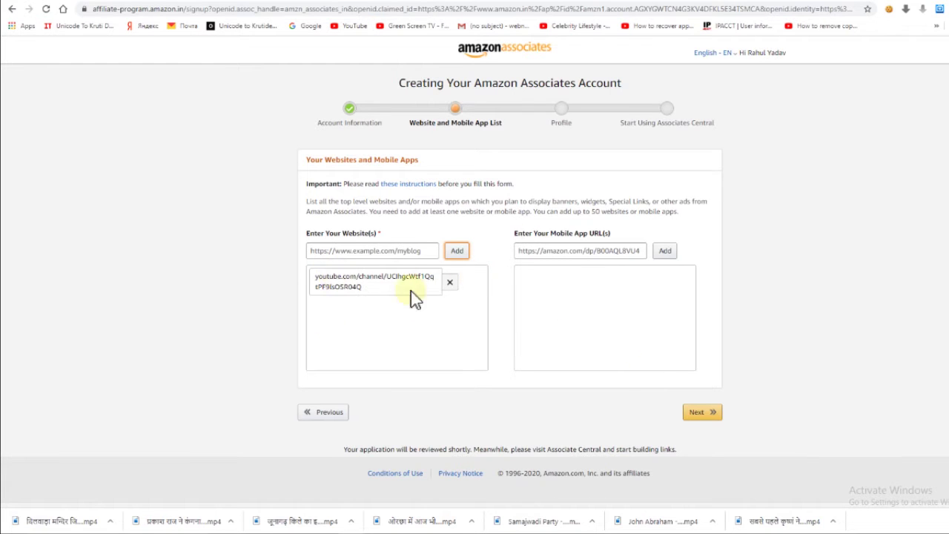
pyautogui.click(702, 415)
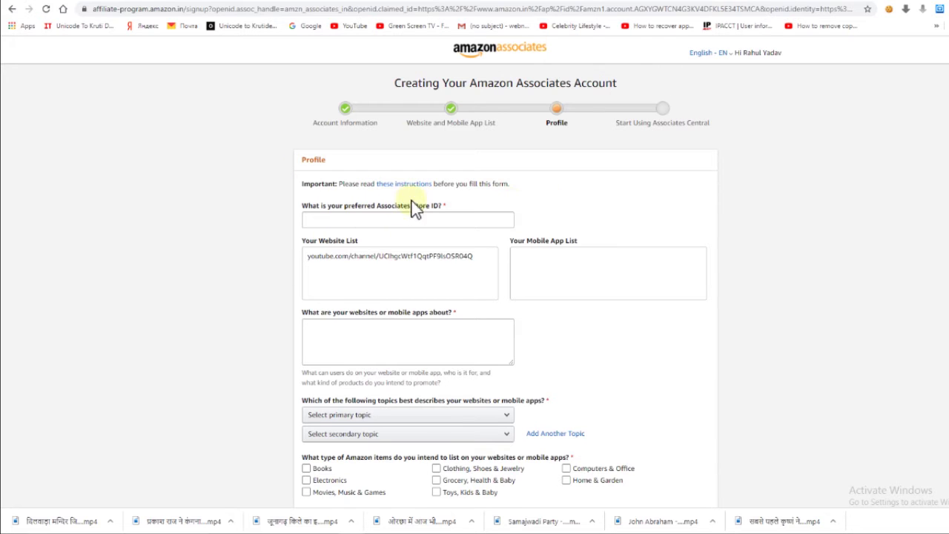
# - Enter a preferred Store ID and the site description 'to promote technical thing..'
pyautogui.click(387, 223)
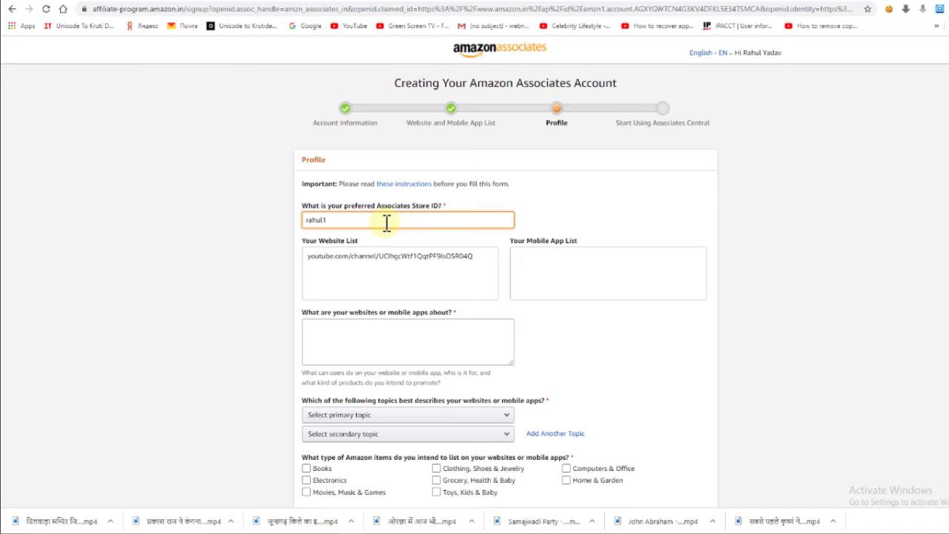
pyautogui.click(504, 264)
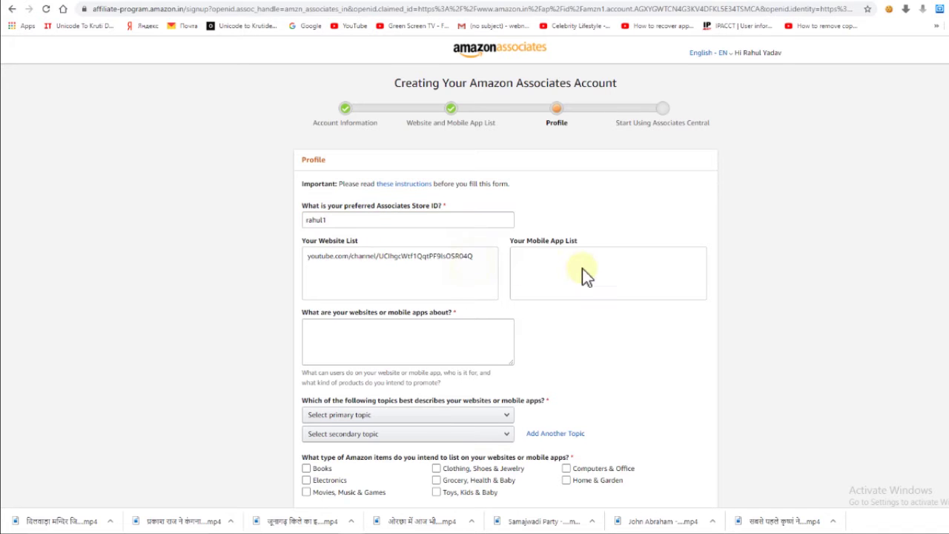
pyautogui.scroll(-2, 555, 290)
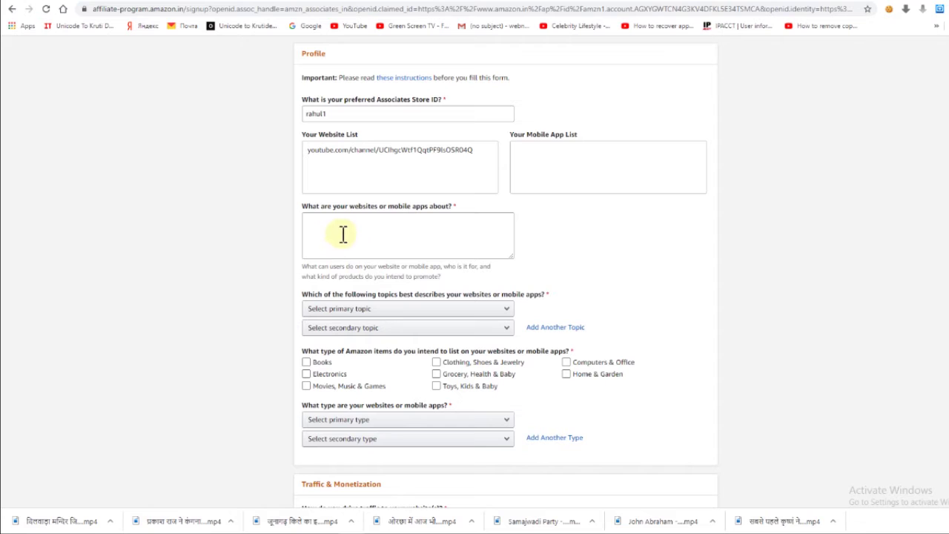
pyautogui.click(370, 226)
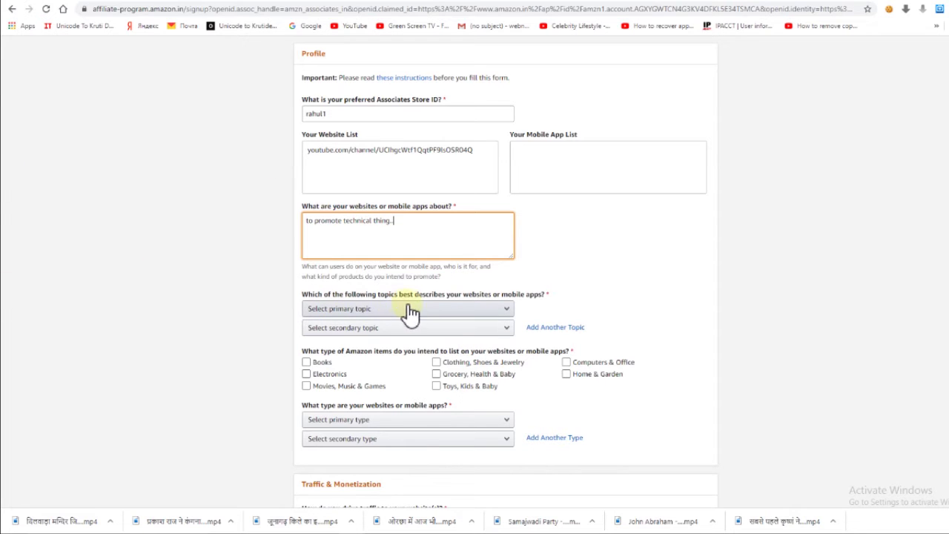
pyautogui.scroll(-1, 440, 313)
pyautogui.click(436, 263)
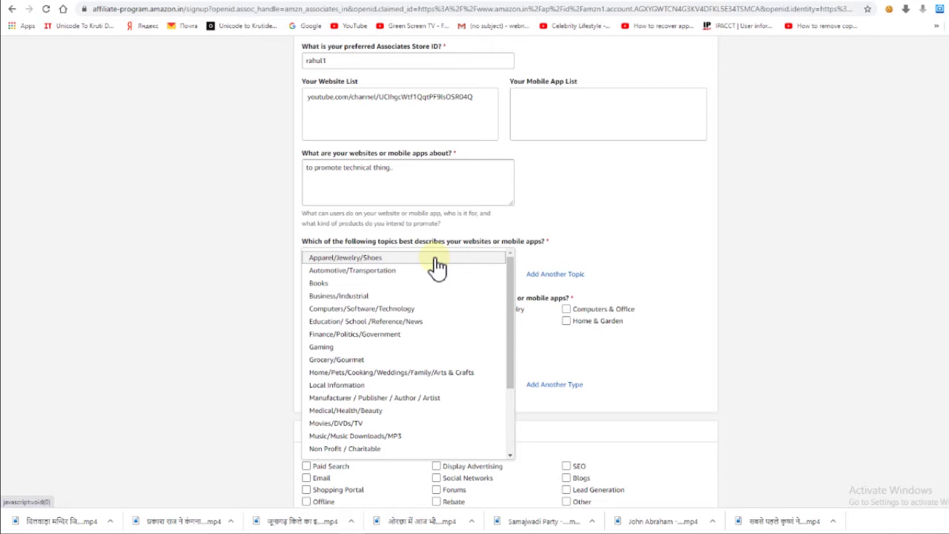
# - Set primary topic Computers/Software/Technology and secondary topic Education/ School /Reference/News
pyautogui.click(355, 317)
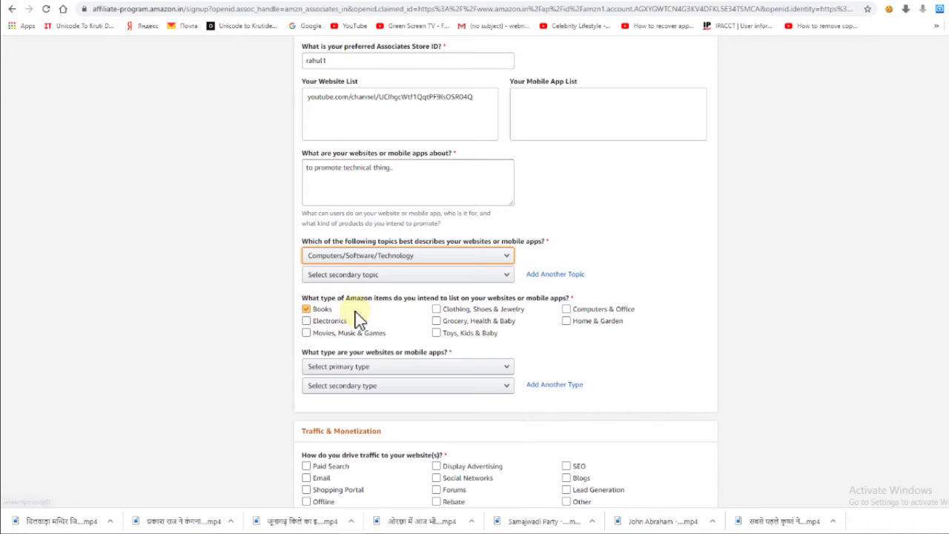
pyautogui.click(307, 308)
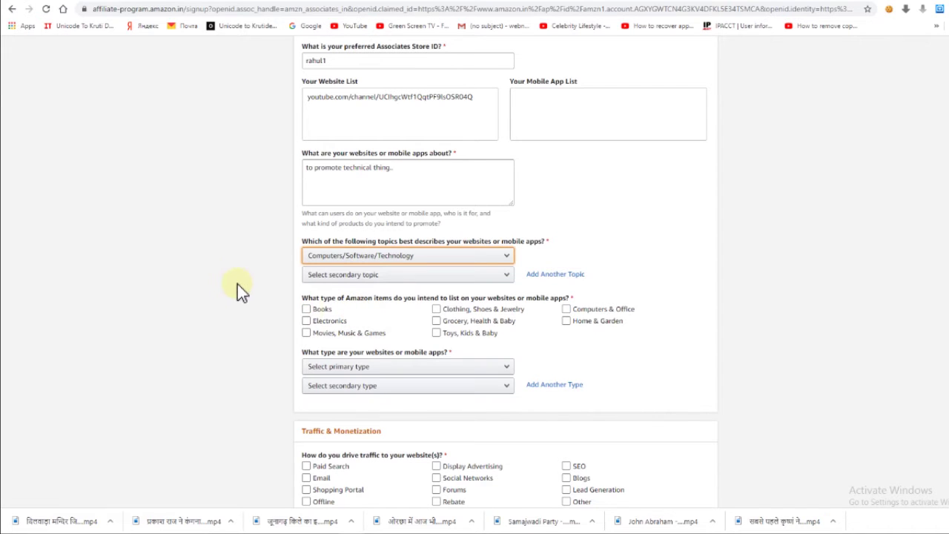
pyautogui.click(434, 277)
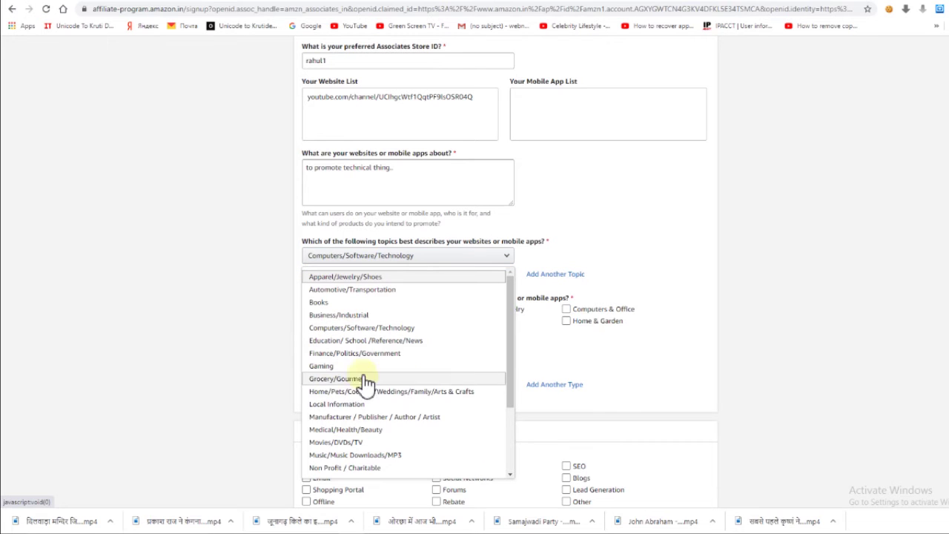
pyautogui.click(347, 341)
pyautogui.click(306, 333)
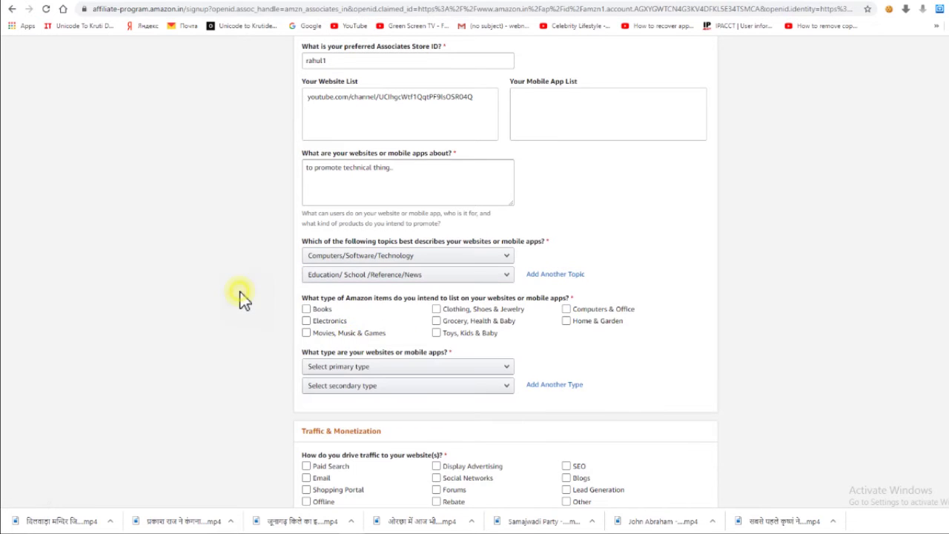
# - Adjust item types to tick Electronics and Clothing, Shoes & Jewelry, unticking Books
pyautogui.scroll(-2, 244, 301)
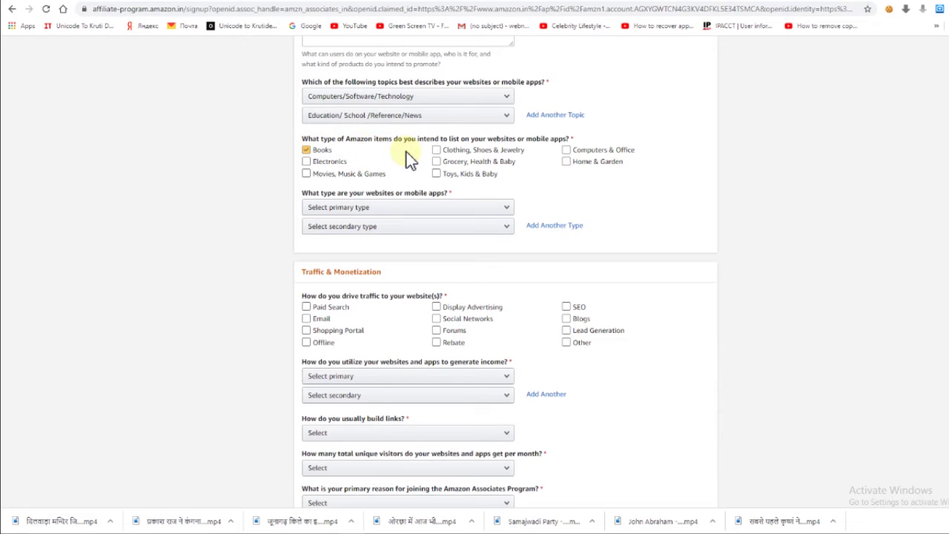
pyautogui.click(306, 150)
pyautogui.click(566, 160)
pyautogui.click(477, 150)
pyautogui.click(477, 160)
pyautogui.click(436, 150)
pyautogui.click(306, 162)
# - Choose Social Media Page/Group as primary and Web Portal / Directory as secondary website type
pyautogui.click(430, 207)
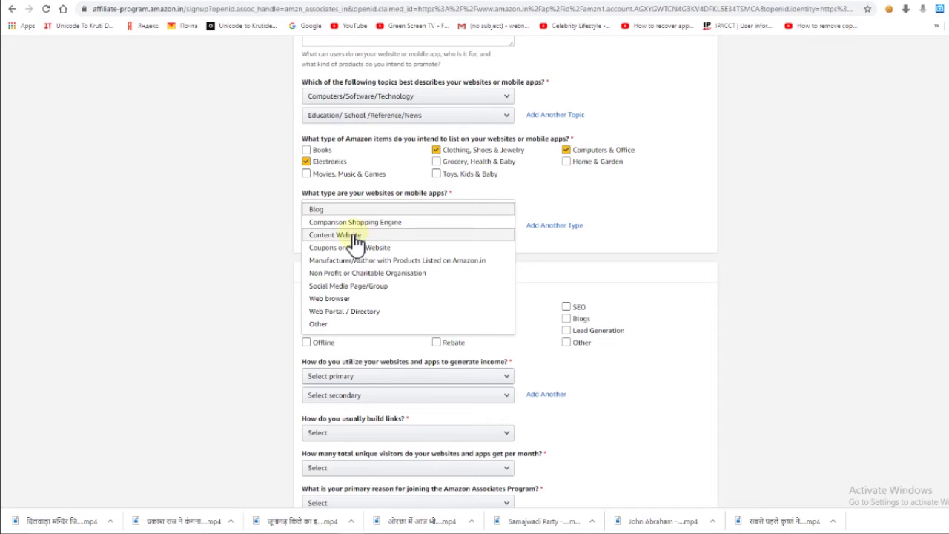
pyautogui.click(407, 284)
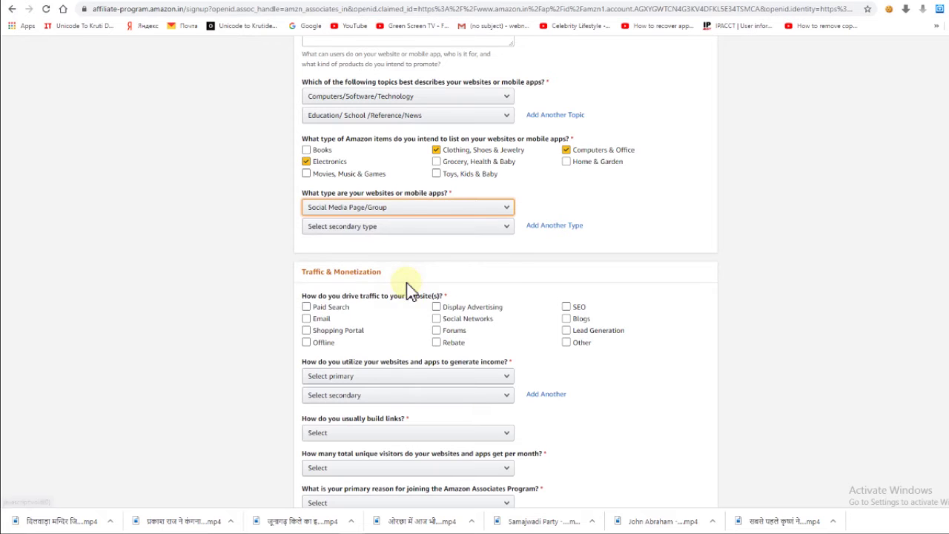
pyautogui.click(404, 229)
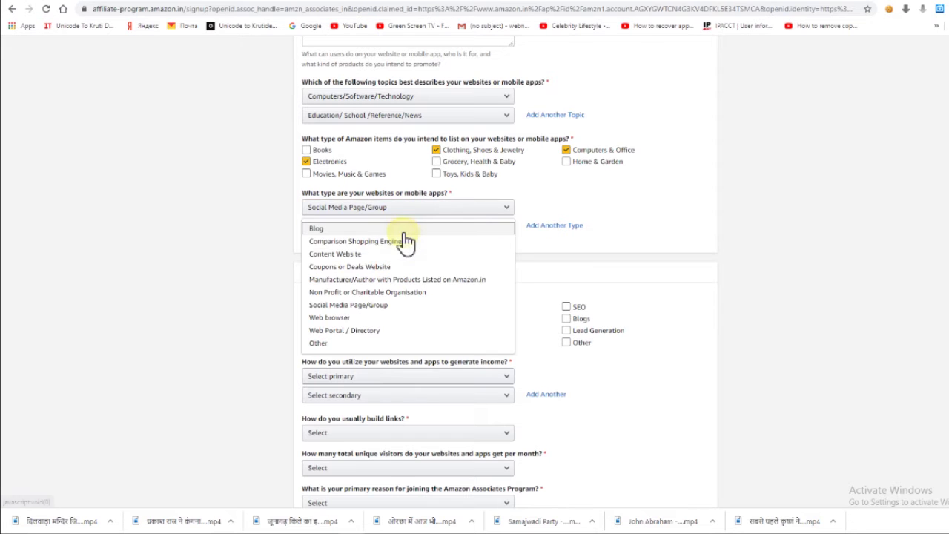
pyautogui.click(344, 331)
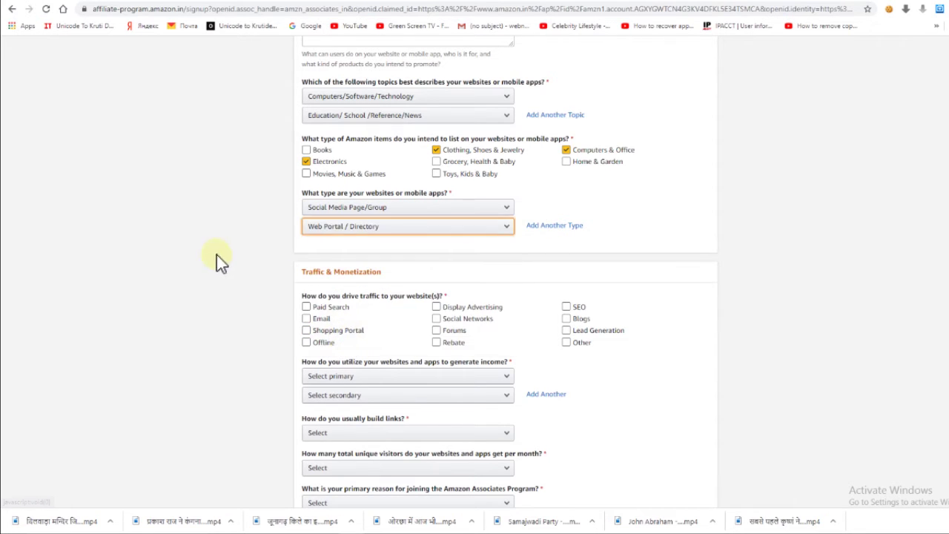
pyautogui.scroll(-2, 216, 255)
# - Set traffic sources to Social Networks, SEO and Blogs, clearing the other options
pyautogui.click(311, 225)
pyautogui.click(324, 202)
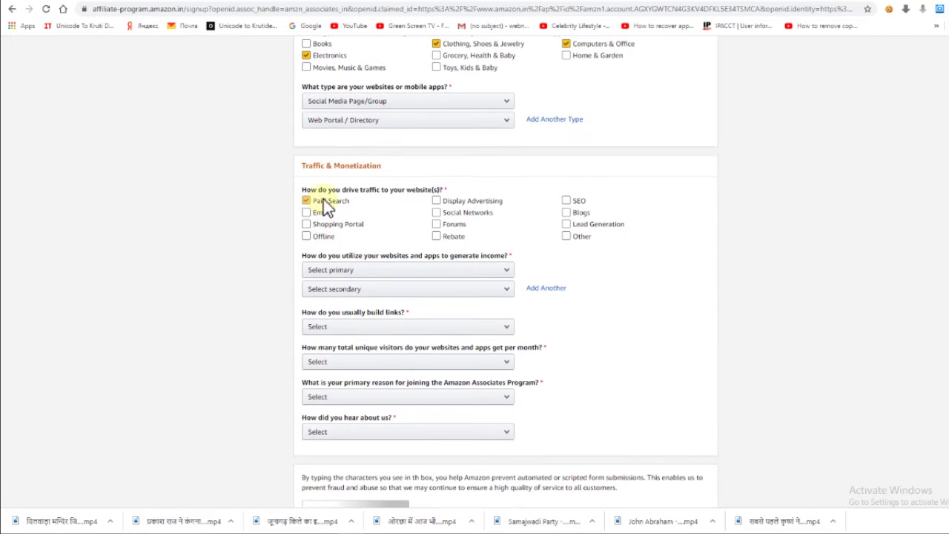
pyautogui.click(371, 202)
pyautogui.click(450, 197)
pyautogui.click(318, 201)
pyautogui.click(407, 204)
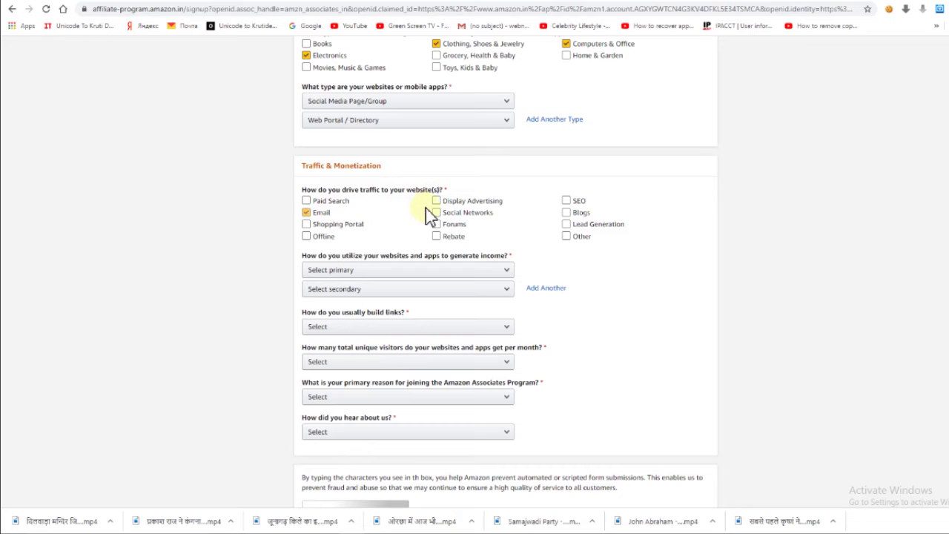
pyautogui.click(436, 213)
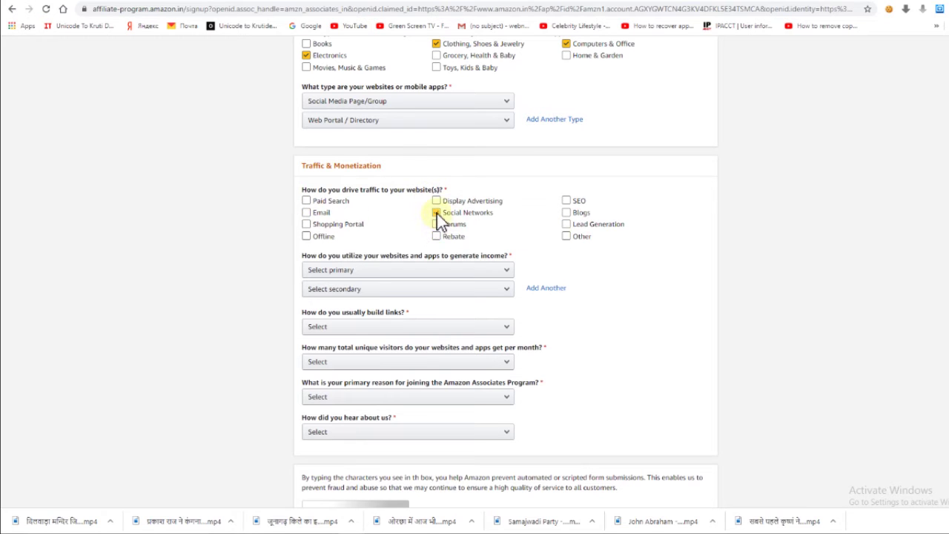
pyautogui.click(567, 213)
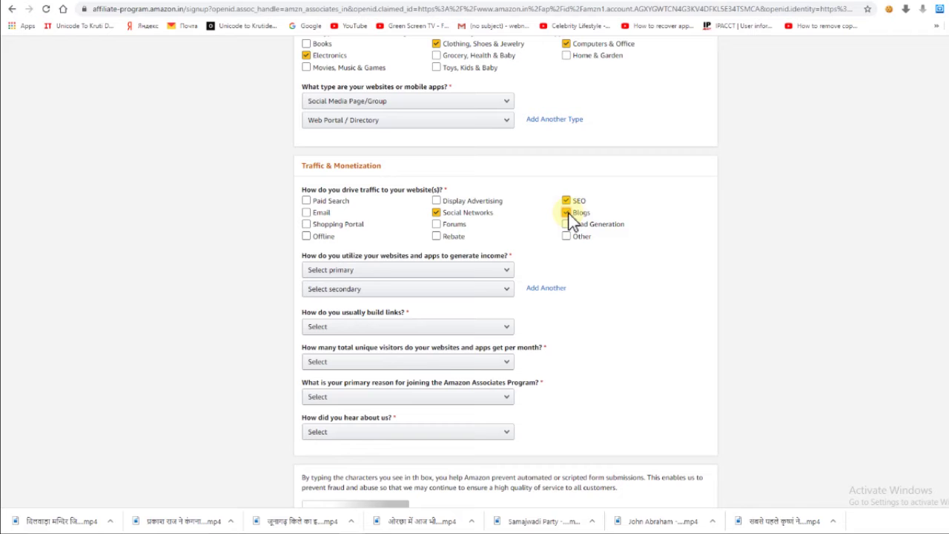
pyautogui.scroll(-2, 132, 284)
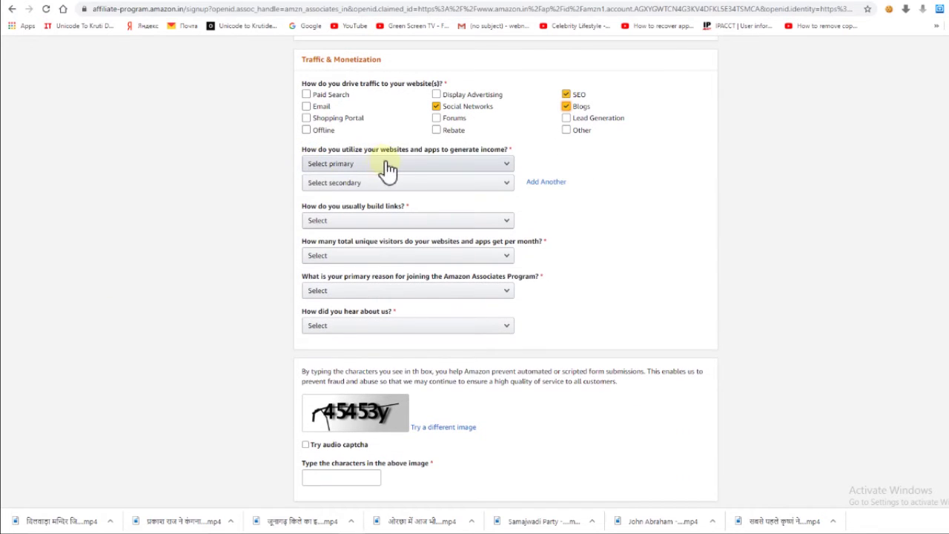
# - Choose 3rd Party Affiliate Networks and Display Advertising as income methods, and Other for link-building
pyautogui.click(424, 166)
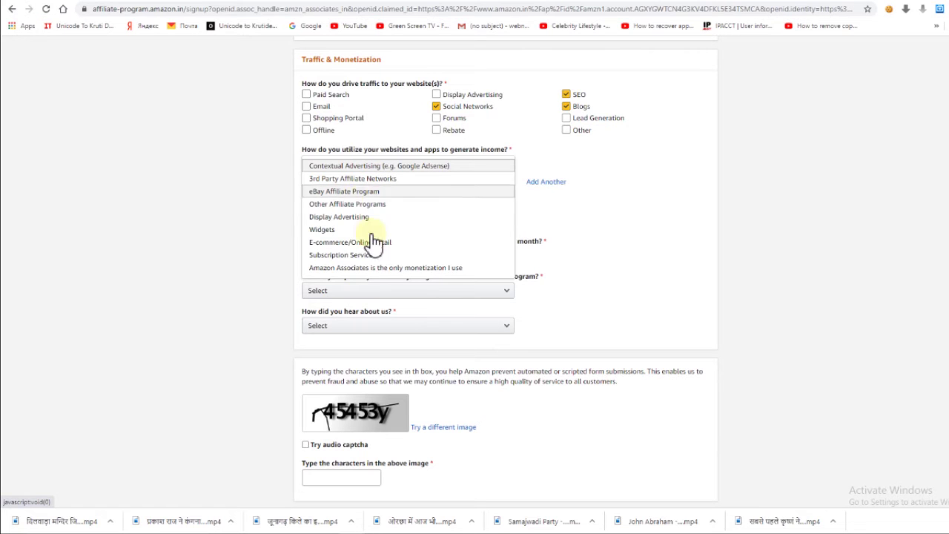
pyautogui.click(379, 187)
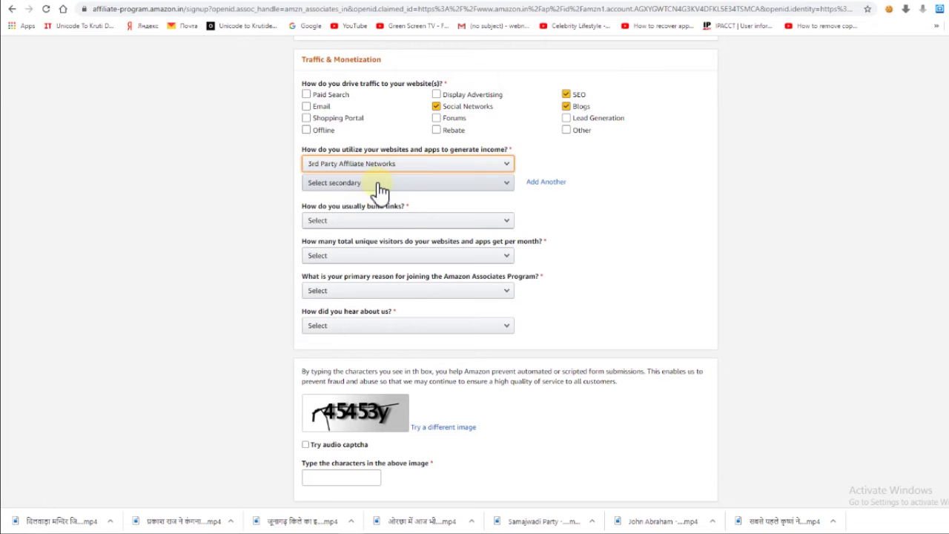
pyautogui.click(376, 185)
pyautogui.click(350, 237)
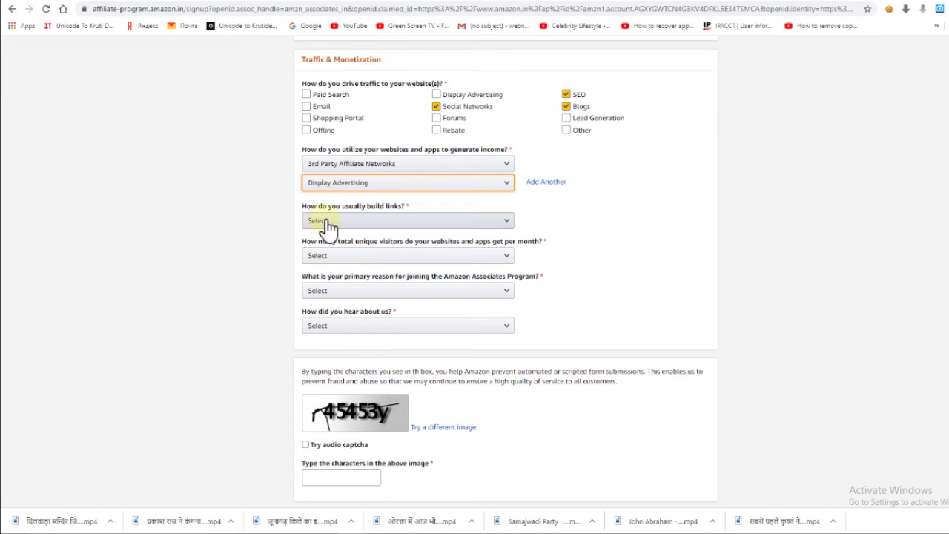
pyautogui.click(375, 222)
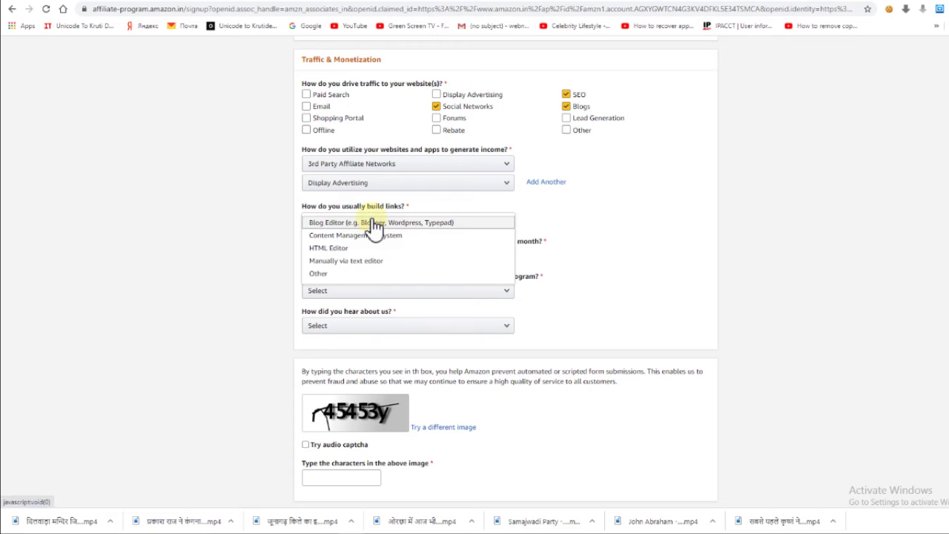
pyautogui.click(326, 275)
pyautogui.scroll(-3, 269, 292)
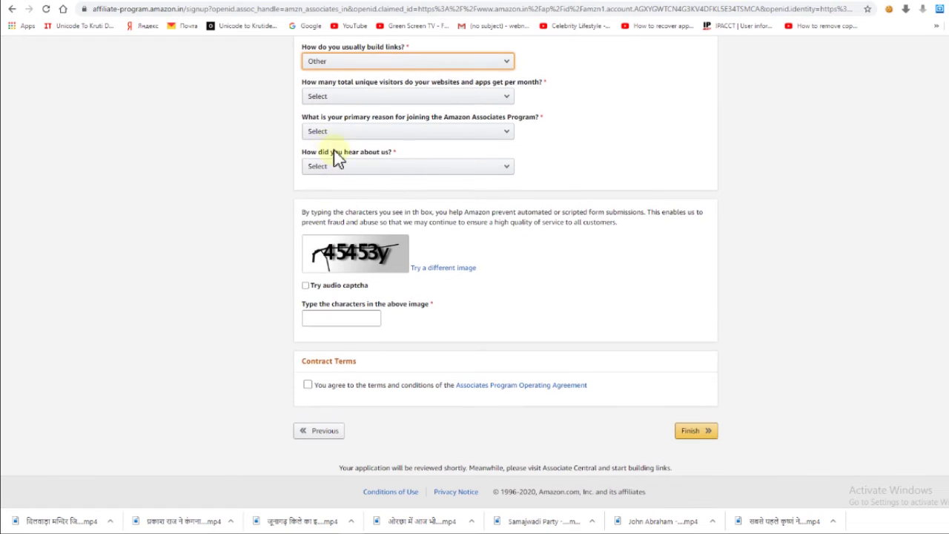
# - Set the joining reason to Other and the referral source to Online Search
pyautogui.click(420, 143)
pyautogui.click(421, 141)
pyautogui.click(421, 141)
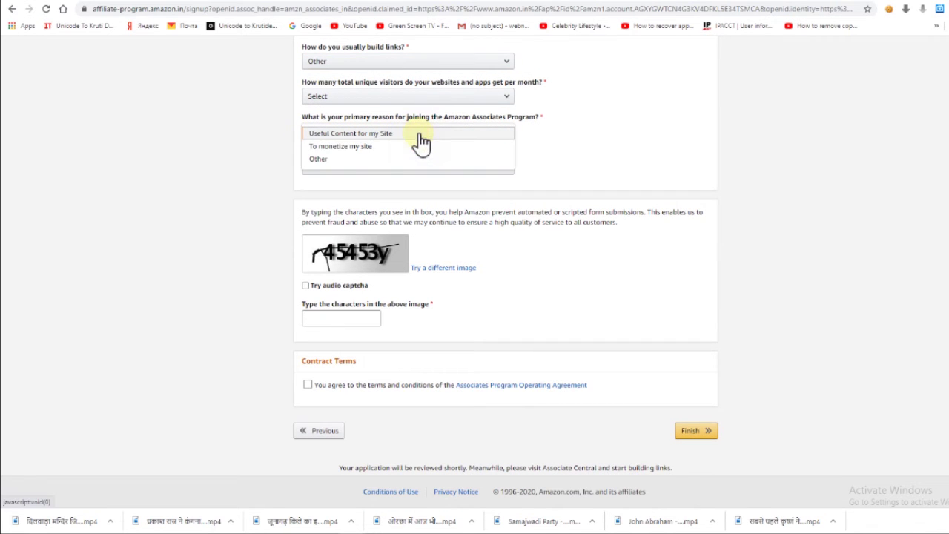
pyautogui.click(359, 159)
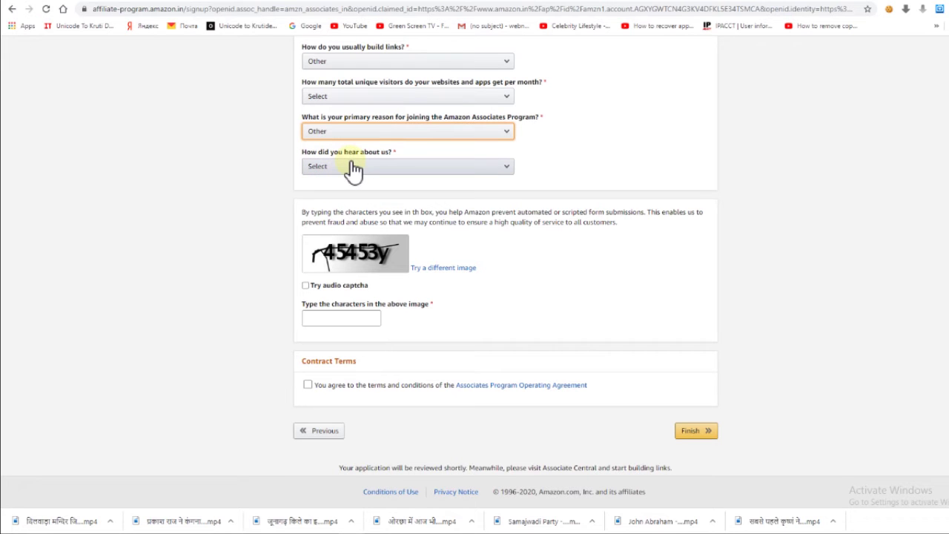
pyautogui.click(407, 169)
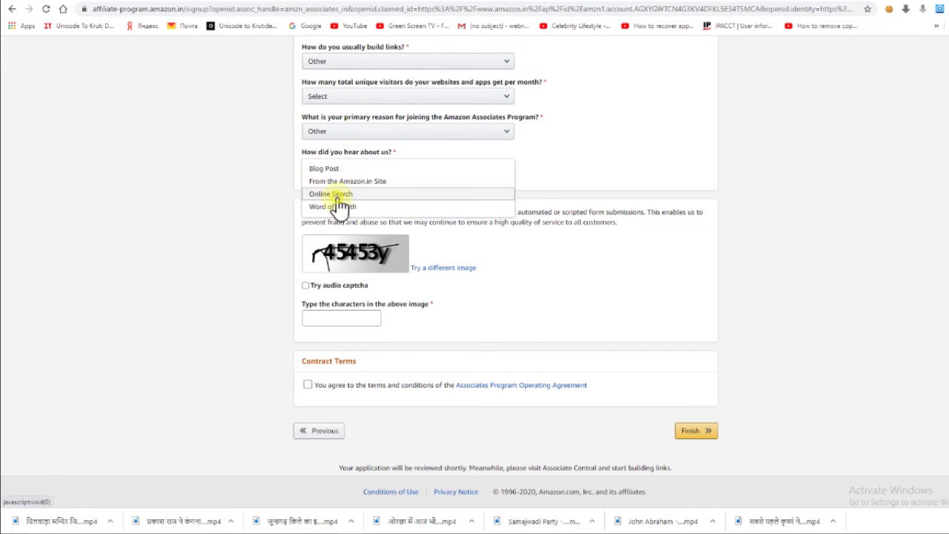
pyautogui.click(334, 195)
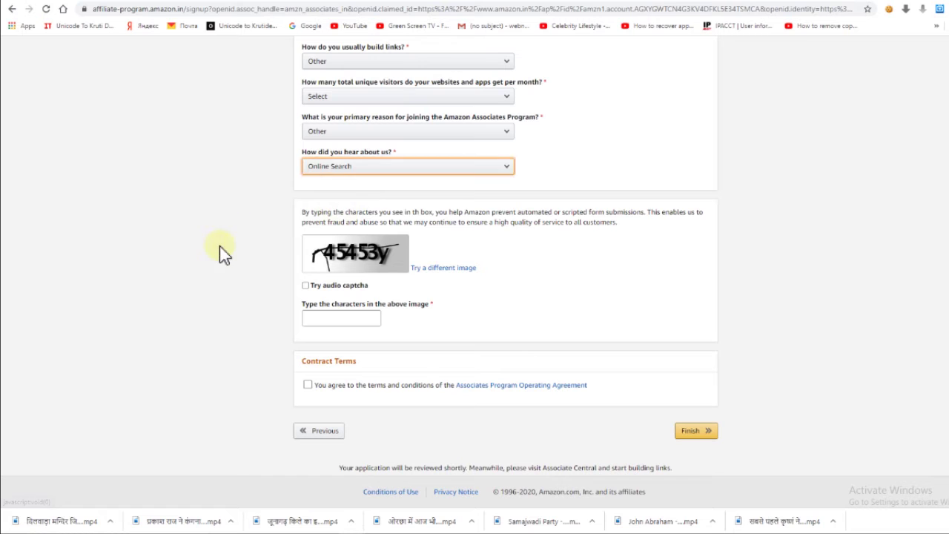
# - Enter the captcha characters and tick the Operating Agreement terms checkbox
pyautogui.click(321, 317)
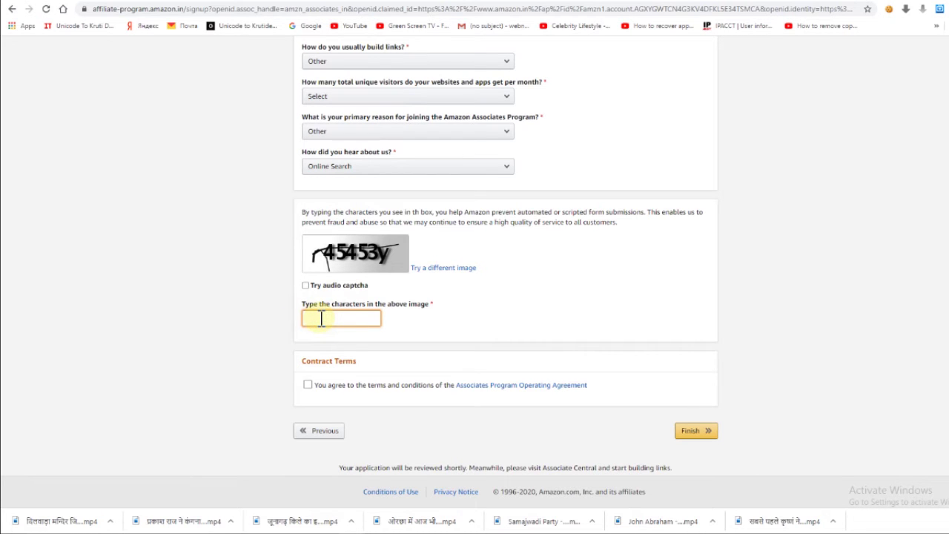
pyautogui.write('453')
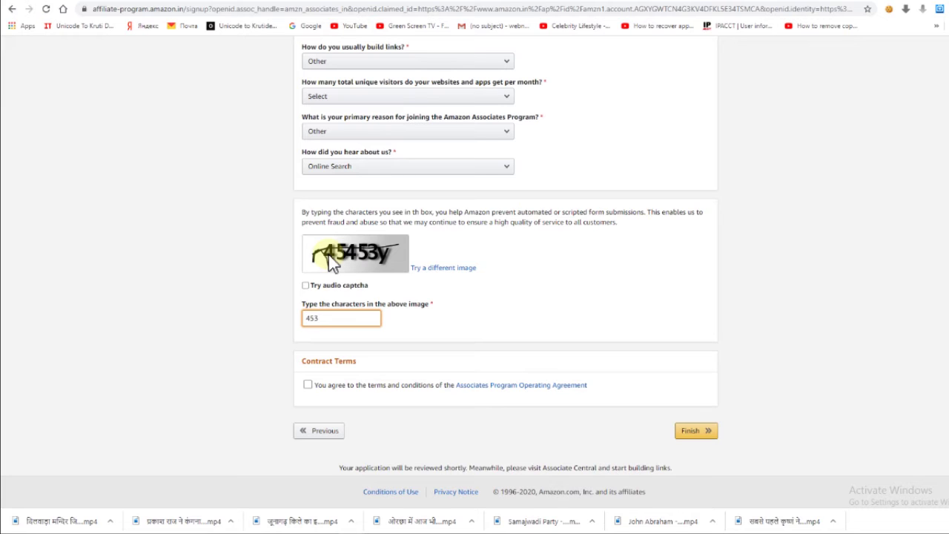
pyautogui.press('BackSpace')
pyautogui.write('453y')
pyautogui.click(326, 384)
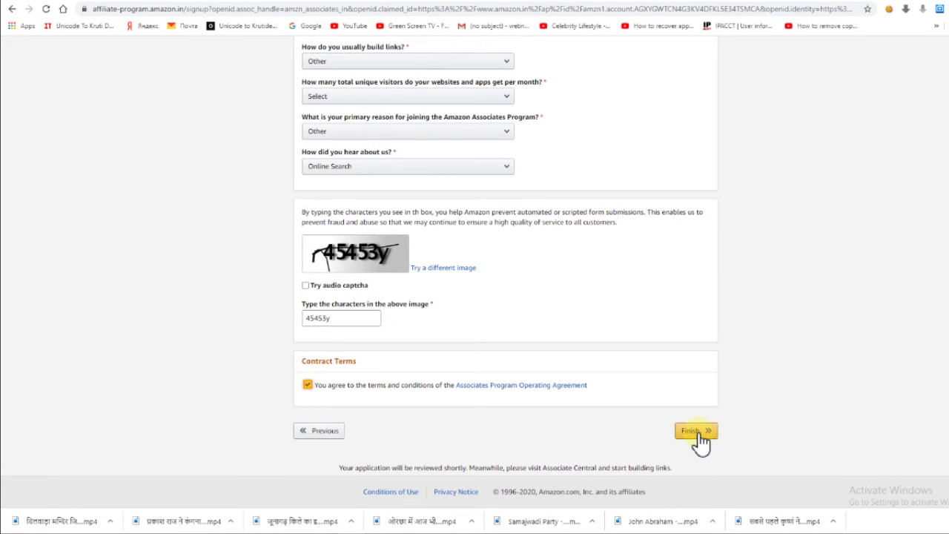
pyautogui.scroll(10, 493, 333)
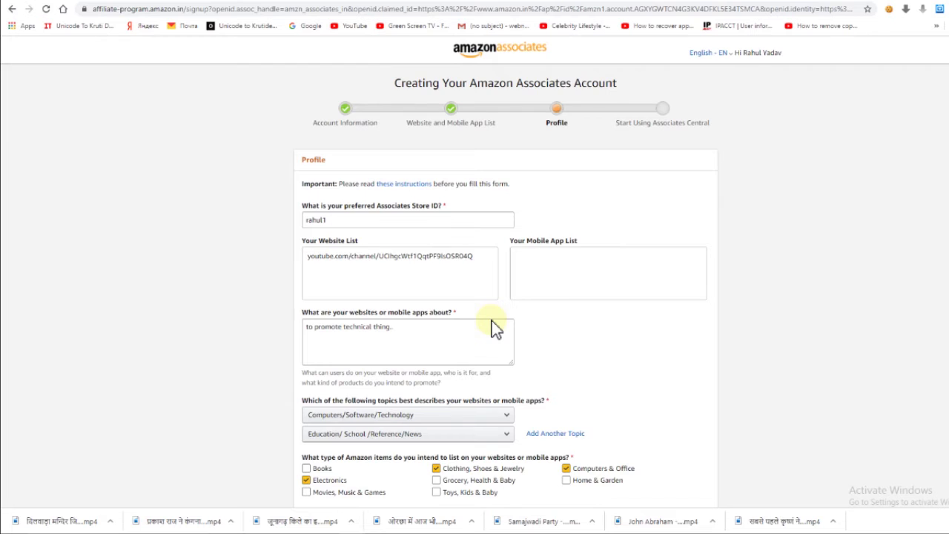
# - Set monthly visitors to 'From 5,001 to 50,000', keep Other as the joining reason, and finish the profile
pyautogui.scroll(-10, 493, 326)
pyautogui.click(708, 420)
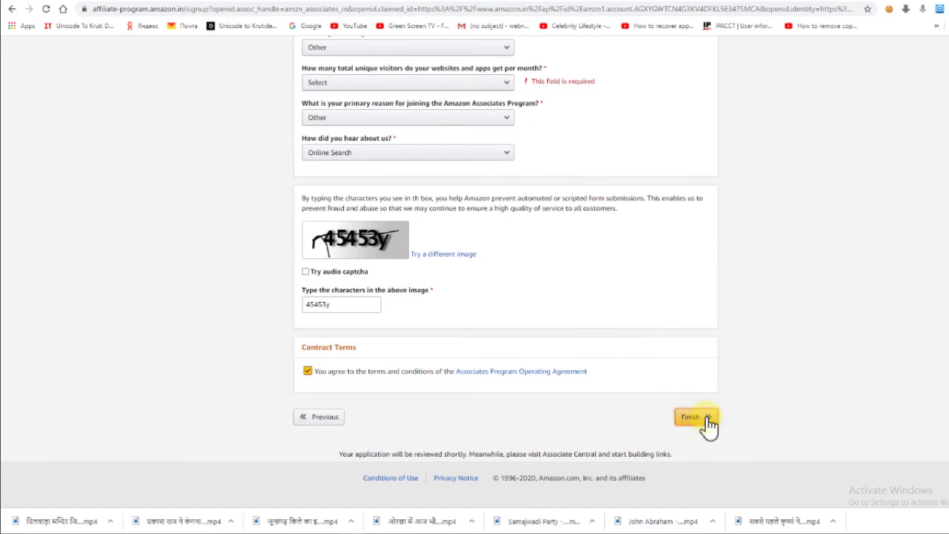
pyautogui.click(451, 83)
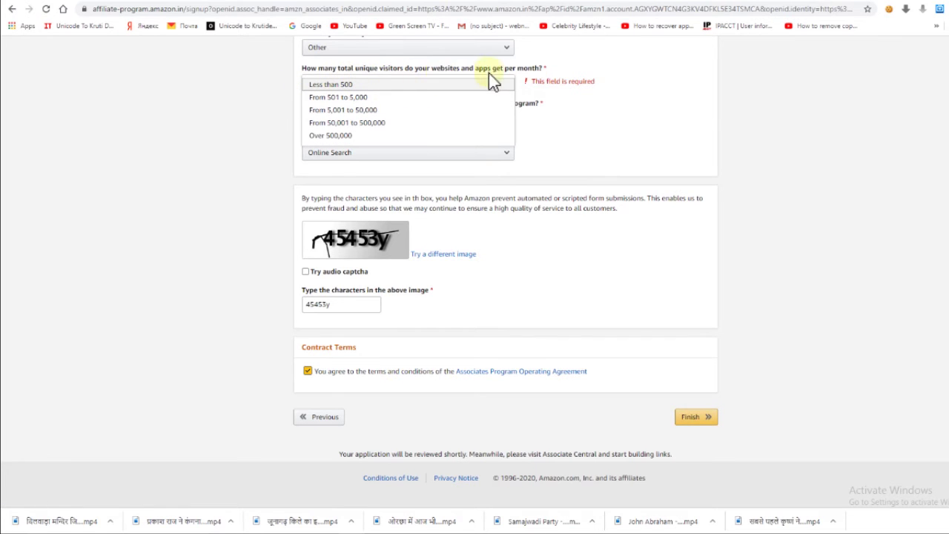
pyautogui.click(375, 113)
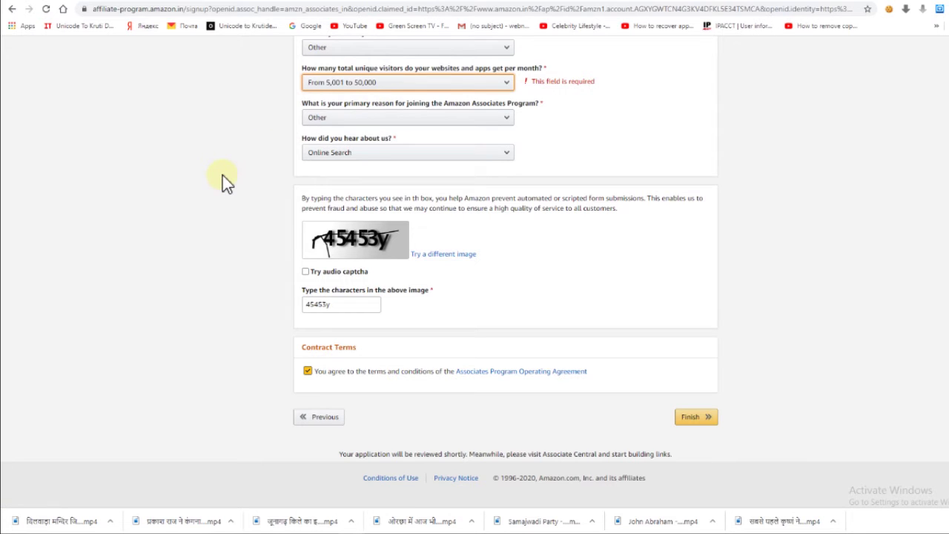
pyautogui.scroll(1, 178, 185)
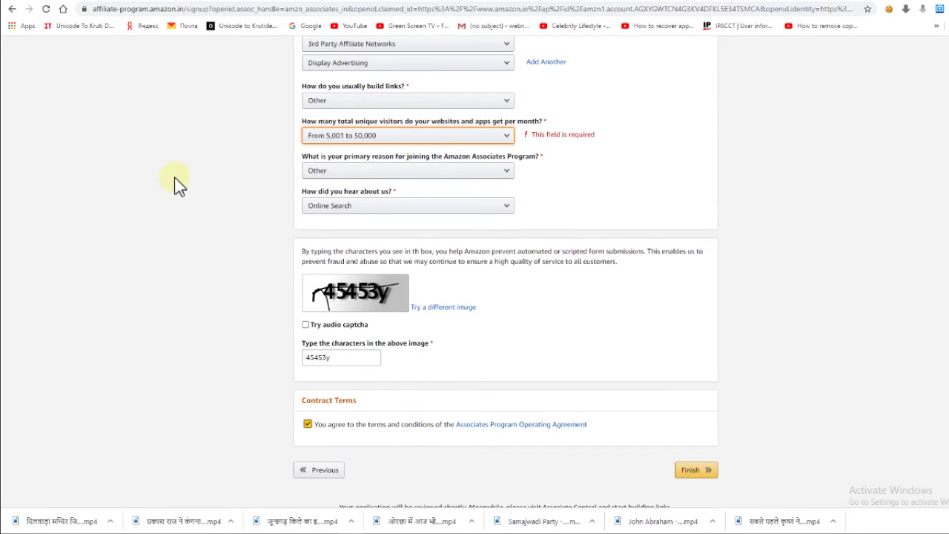
pyautogui.click(408, 172)
pyautogui.click(328, 198)
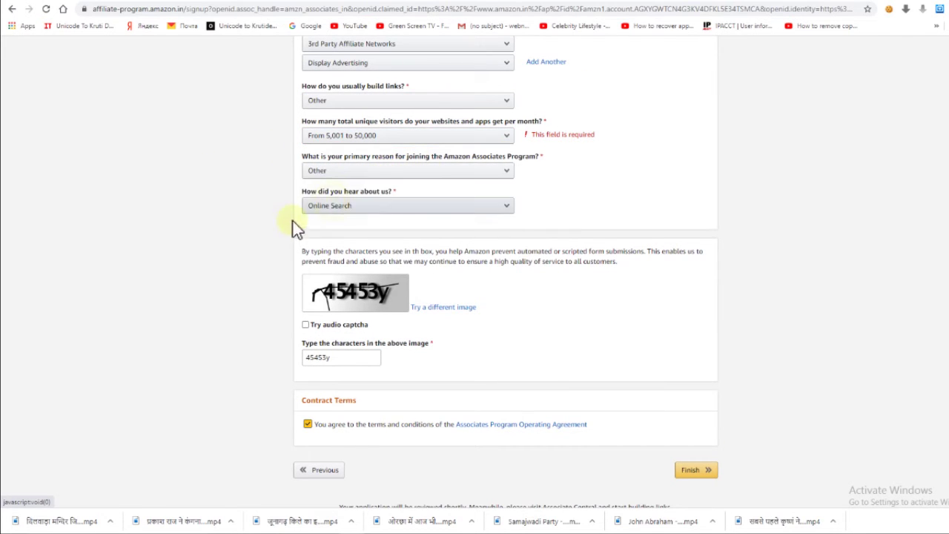
pyautogui.scroll(-1, 347, 226)
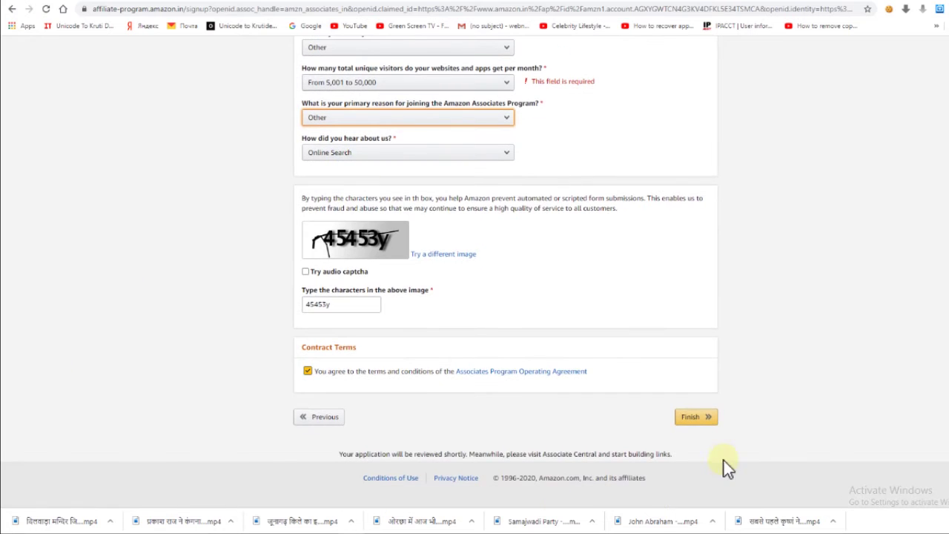
pyautogui.click(694, 416)
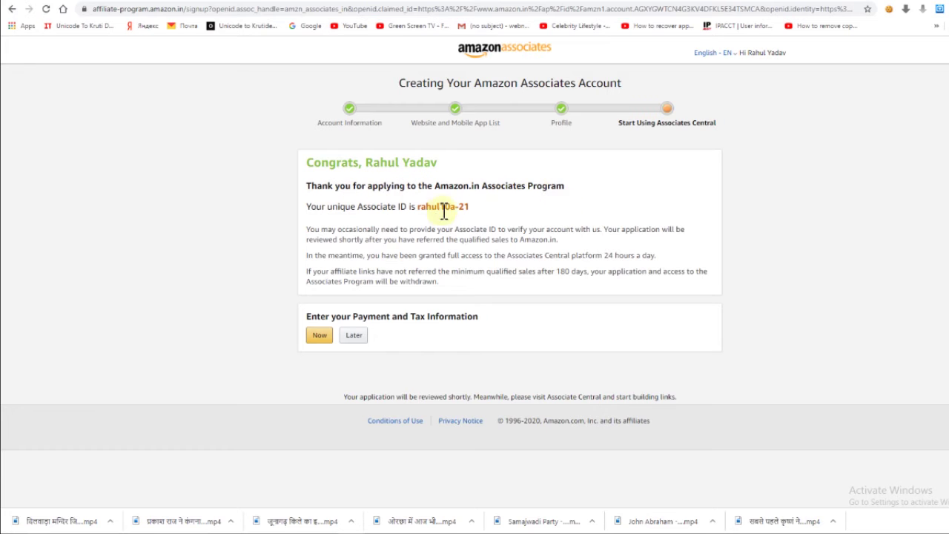
# - Start the payment and tax setup, sign in with the account password, and cancel phone verification
pyautogui.moveTo(308, 185); pyautogui.dragTo(695, 271)
pyautogui.click(464, 247)
pyautogui.click(320, 335)
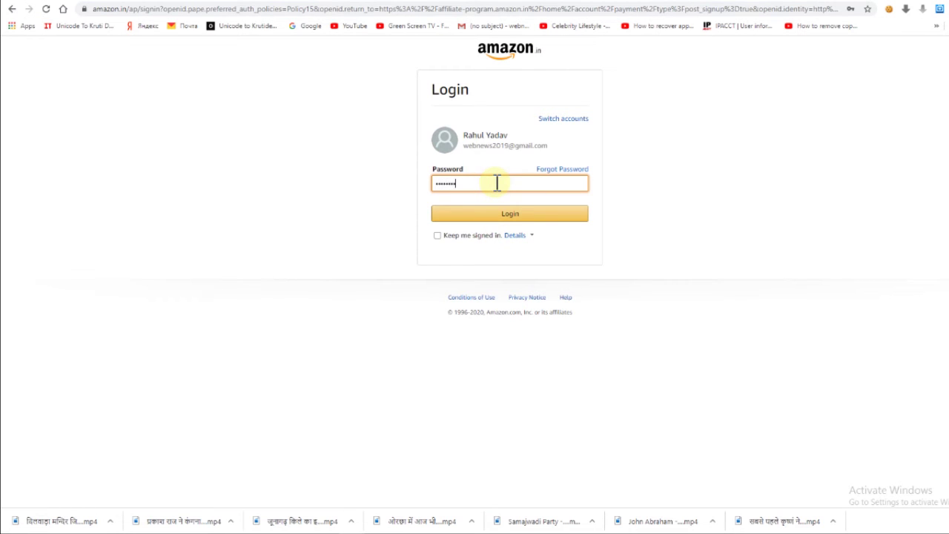
pyautogui.press('Return')
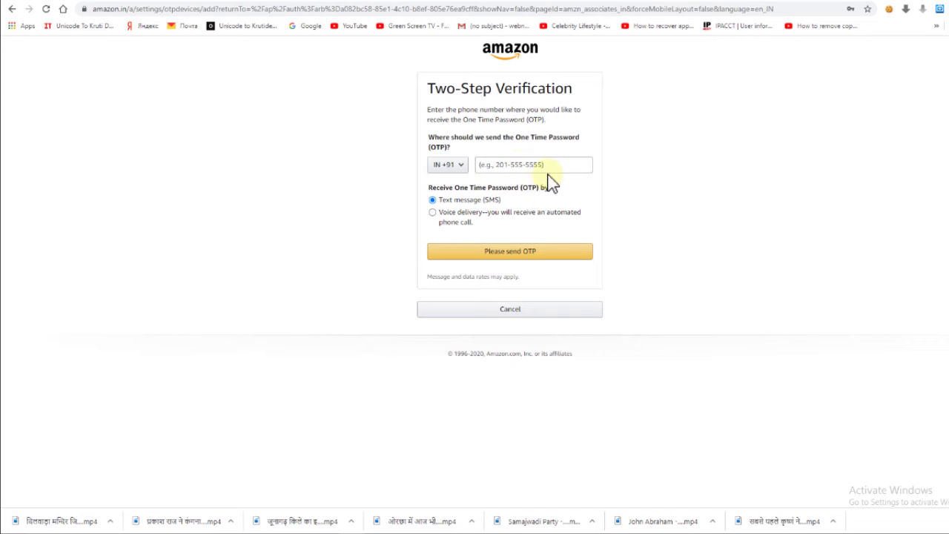
pyautogui.click(512, 311)
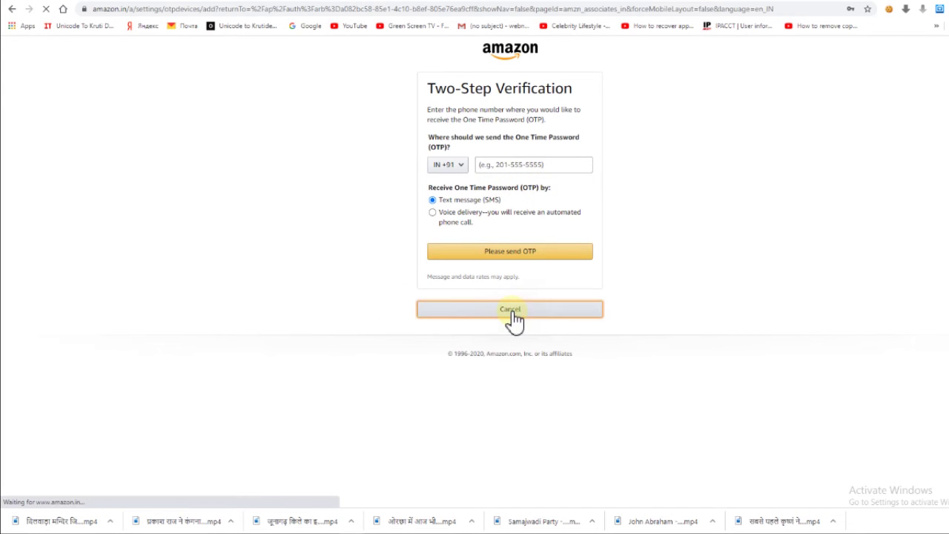
# - Go back twice to the Associates Account Information form and look over it
pyautogui.click(6, 10)
pyautogui.click(9, 9)
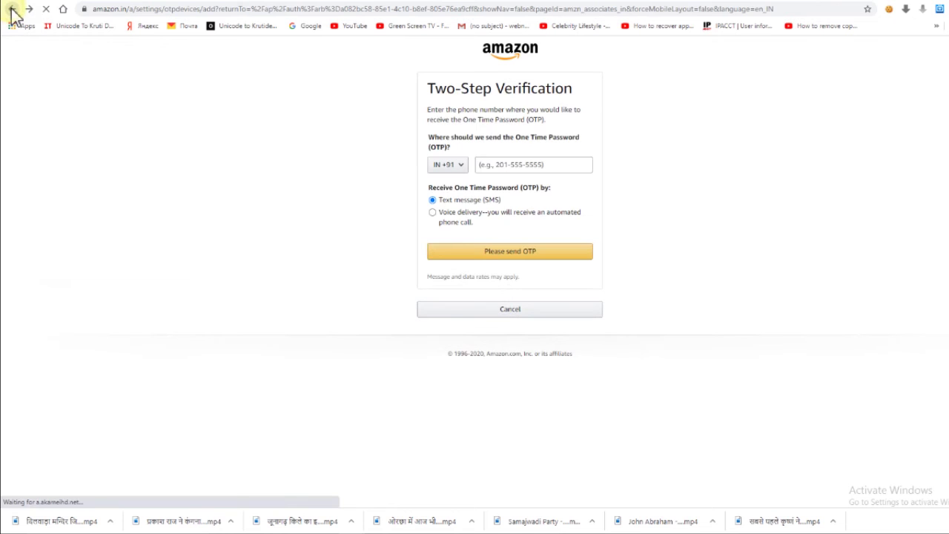
pyautogui.scroll(-2, 496, 348)
pyautogui.scroll(2, 496, 348)
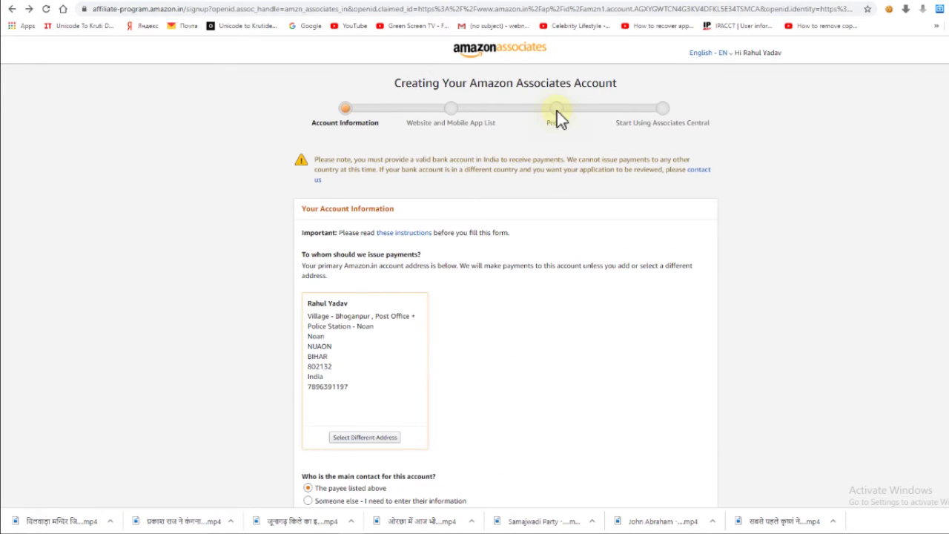
pyautogui.scroll(-3, 663, 364)
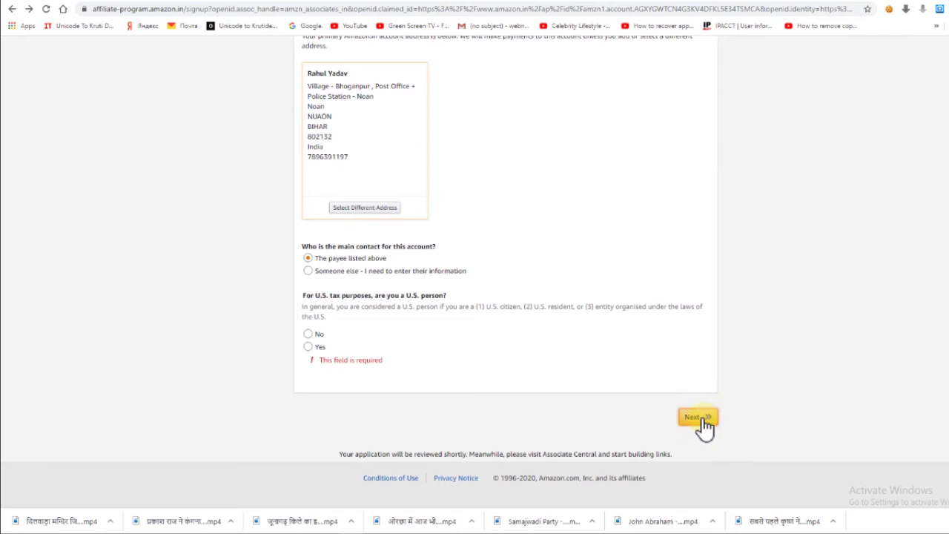
pyautogui.scroll(3, 579, 374)
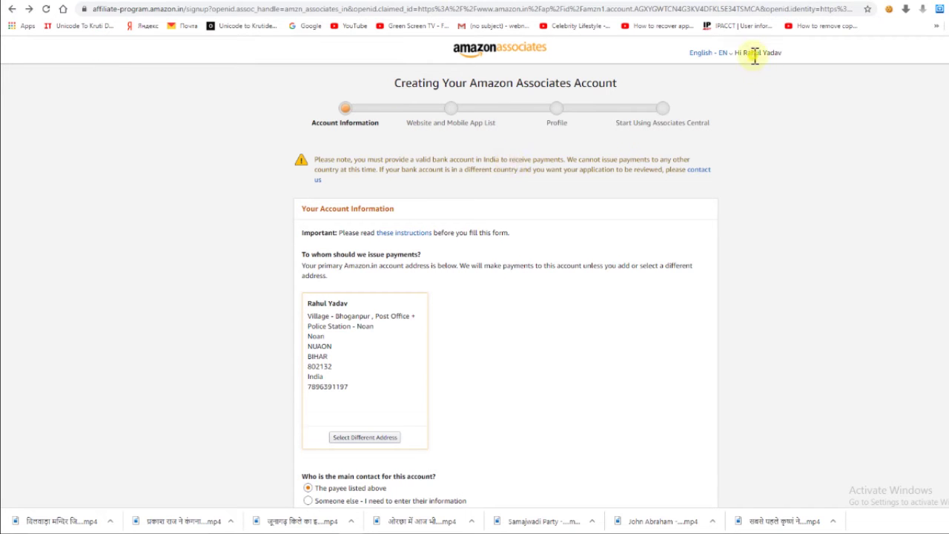
pyautogui.moveTo(706, 60)
# - In a new tab, search Google for 'amazon' and open the Amazon.in site
pyautogui.hotkey('ctrl', 't')
pyautogui.write('g')
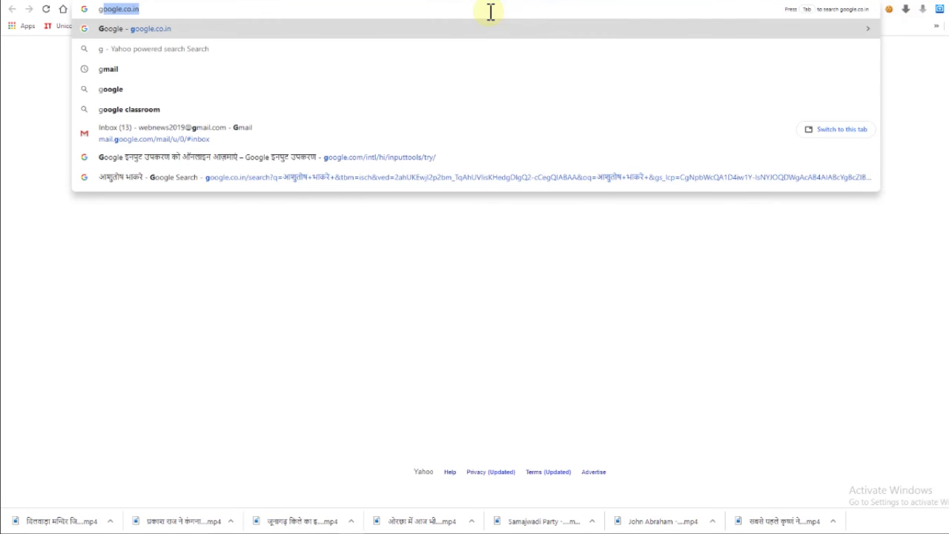
pyautogui.write('oogle')
pyautogui.press('Return')
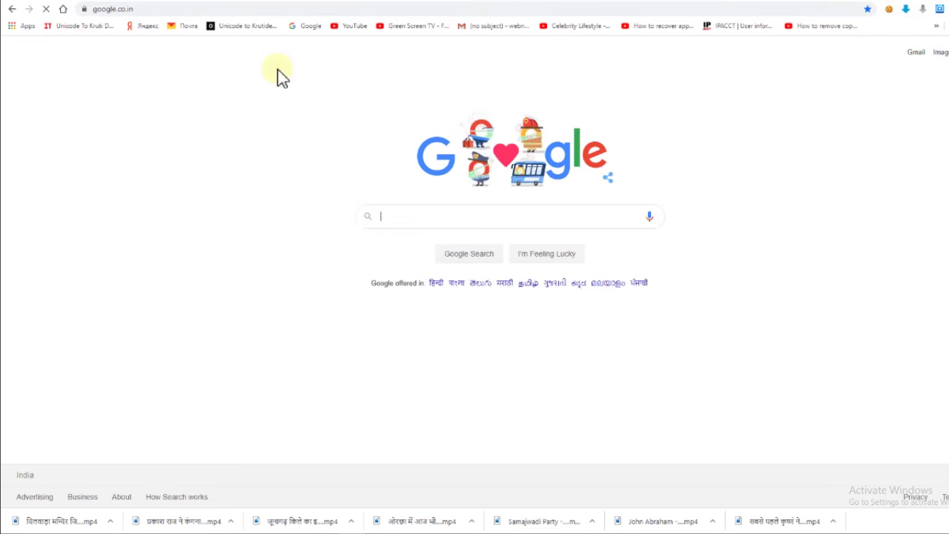
pyautogui.click(426, 222)
pyautogui.write('a')
pyautogui.click(409, 239)
pyautogui.click(141, 152)
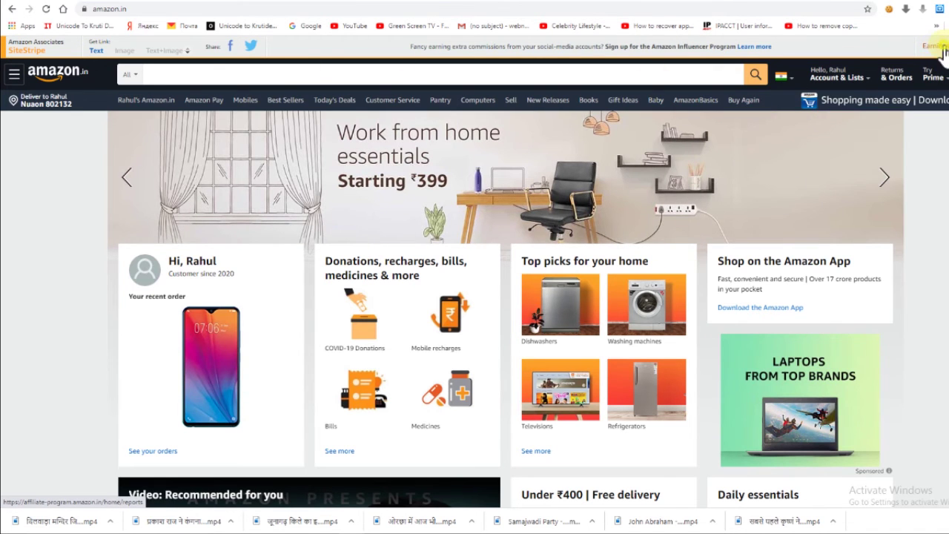
pyautogui.click(938, 46)
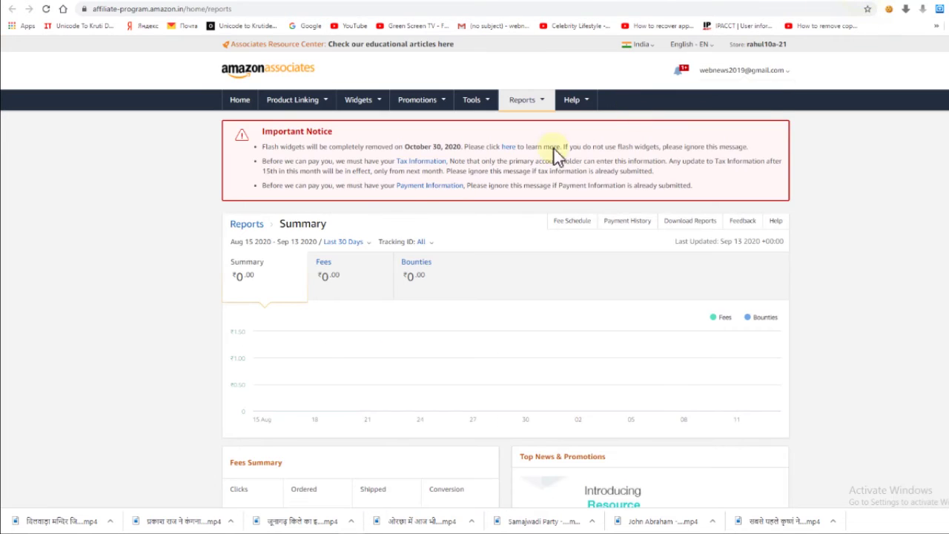
pyautogui.scroll(-3, 118, 215)
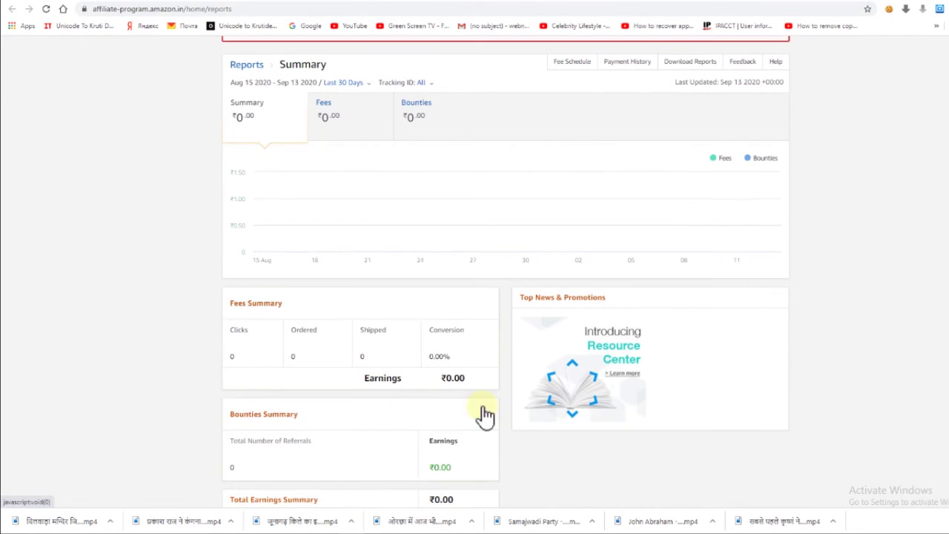
pyautogui.scroll(-3, 488, 364)
pyautogui.scroll(6, 248, 275)
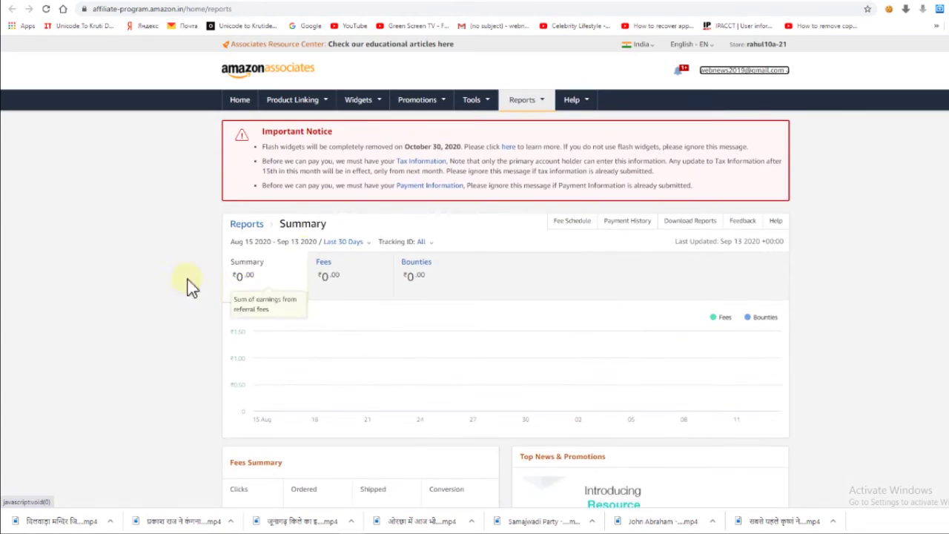
pyautogui.moveTo(538, 105)
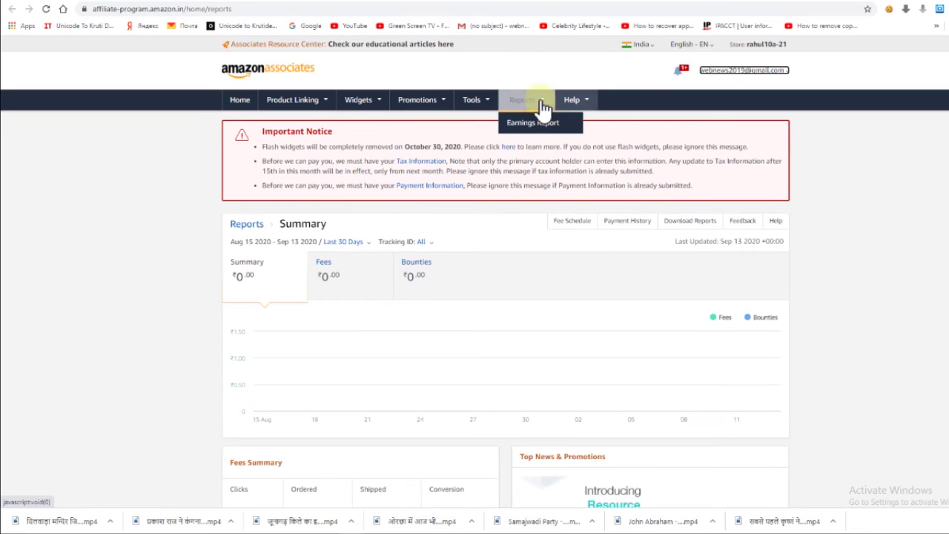
pyautogui.click(545, 126)
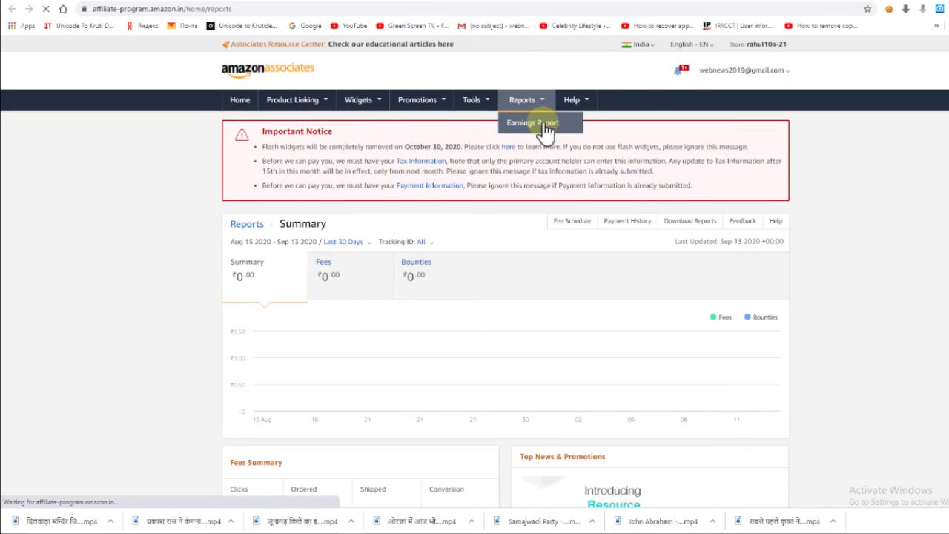
pyautogui.scroll(-3, 474, 167)
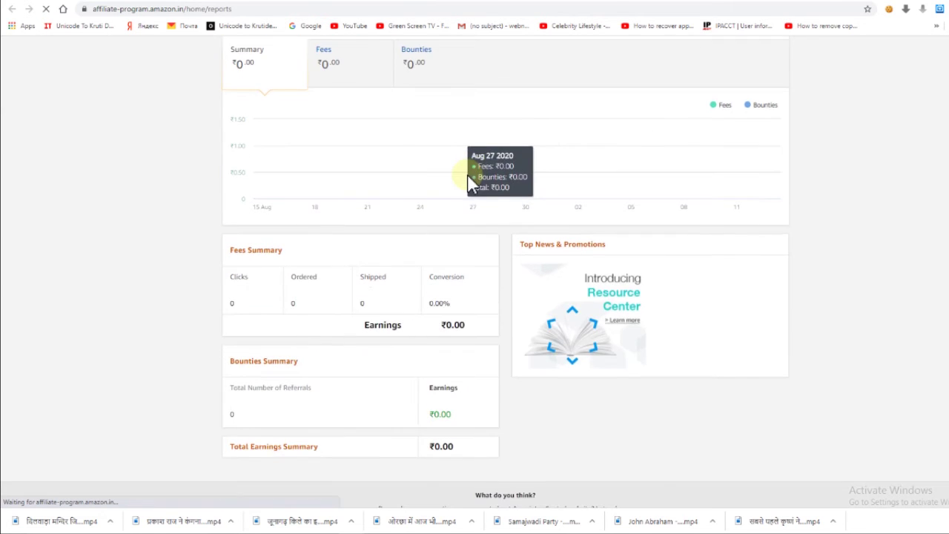
pyautogui.scroll(2, 306, 247)
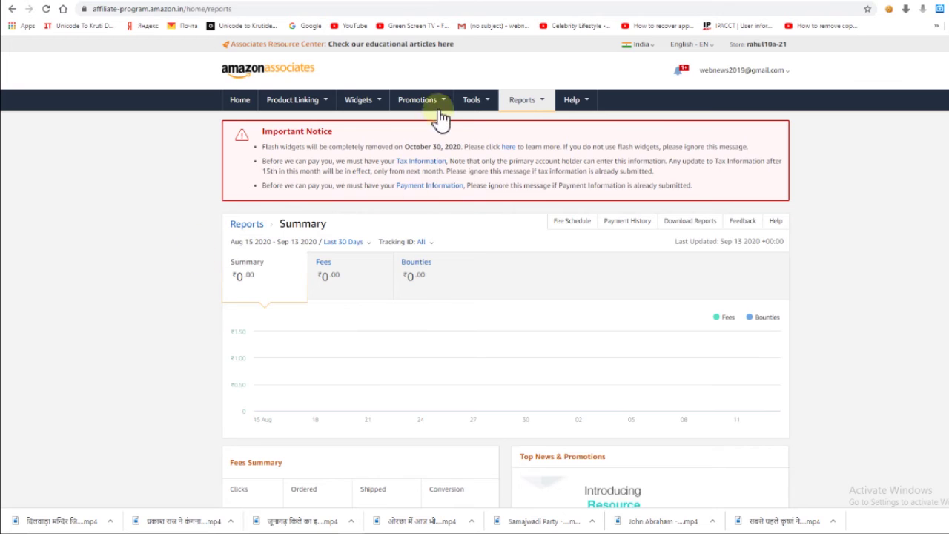
pyautogui.moveTo(355, 108)
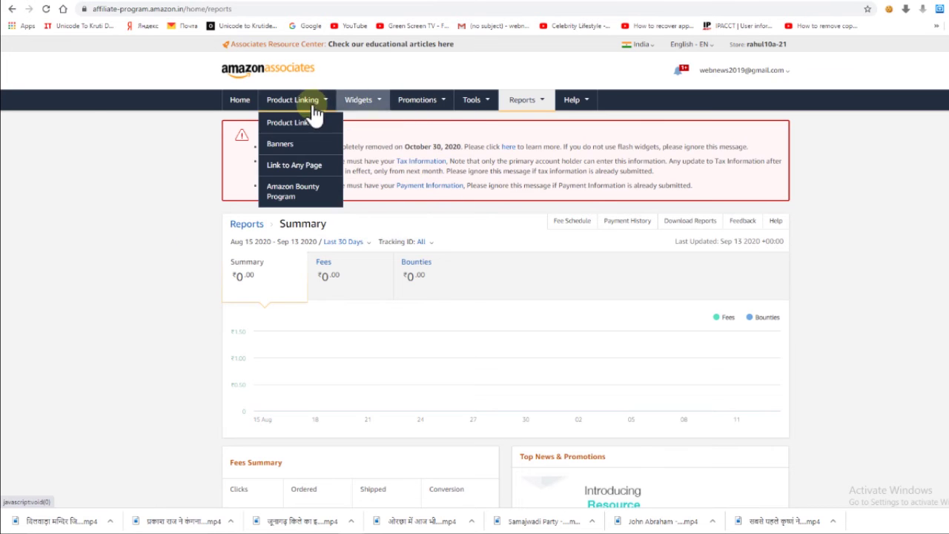
pyautogui.moveTo(480, 110)
pyautogui.moveTo(589, 114)
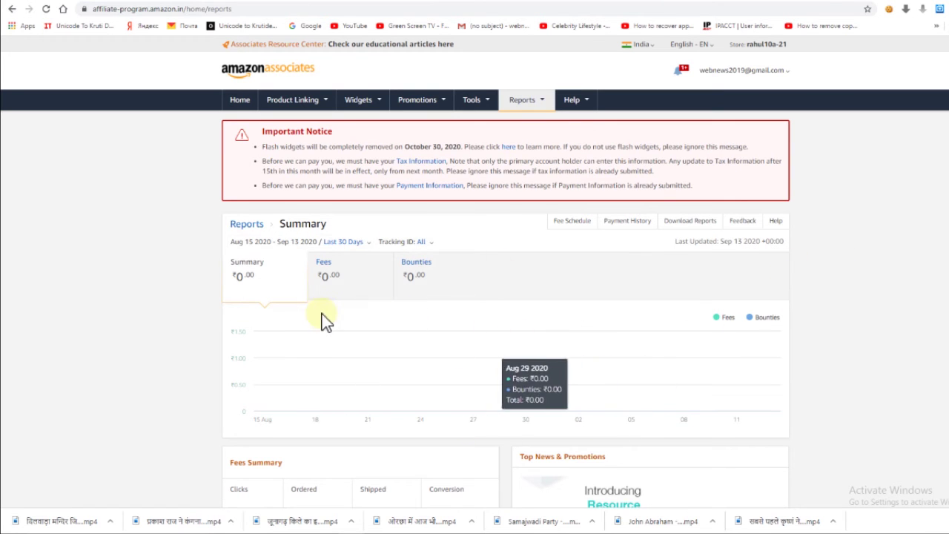
pyautogui.scroll(-4, 452, 212)
pyautogui.scroll(5, 500, 236)
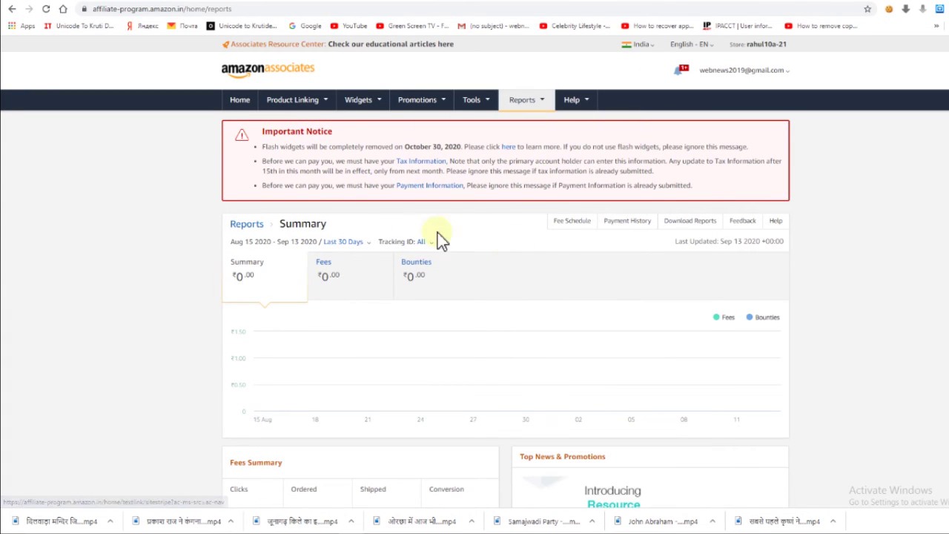
# - Read the per-category rates on the Advertising Fee Schedule, then go to the Amazon.in store
pyautogui.click(582, 224)
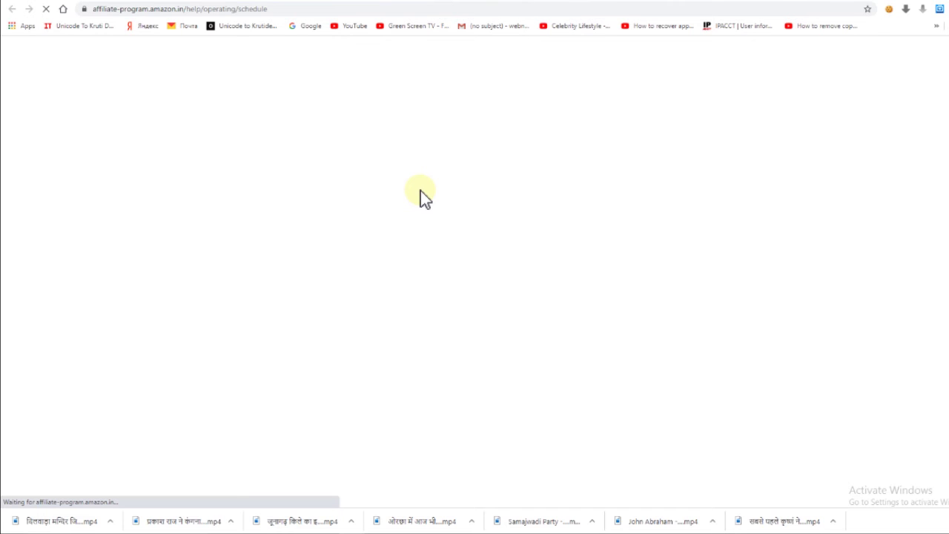
pyautogui.scroll(-5, 420, 190)
pyautogui.scroll(-1, 420, 190)
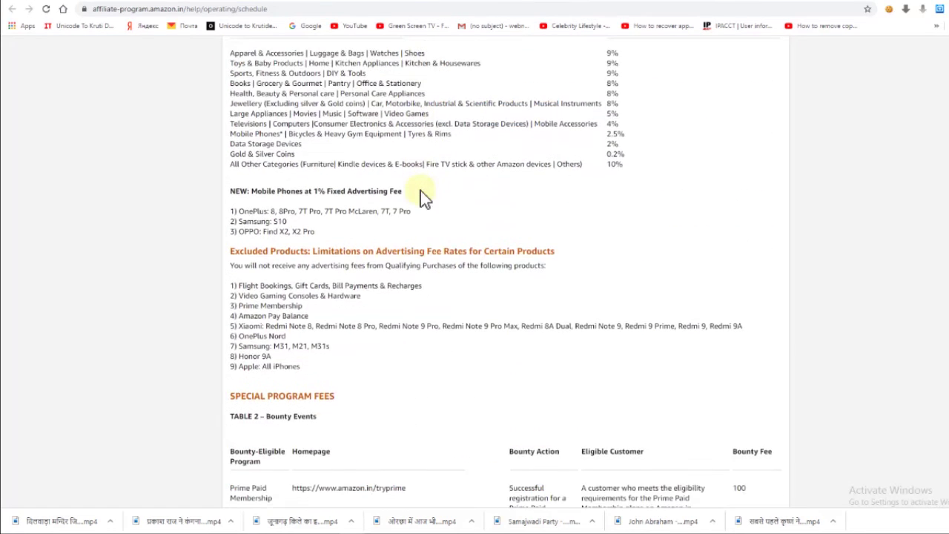
pyautogui.scroll(2, 420, 197)
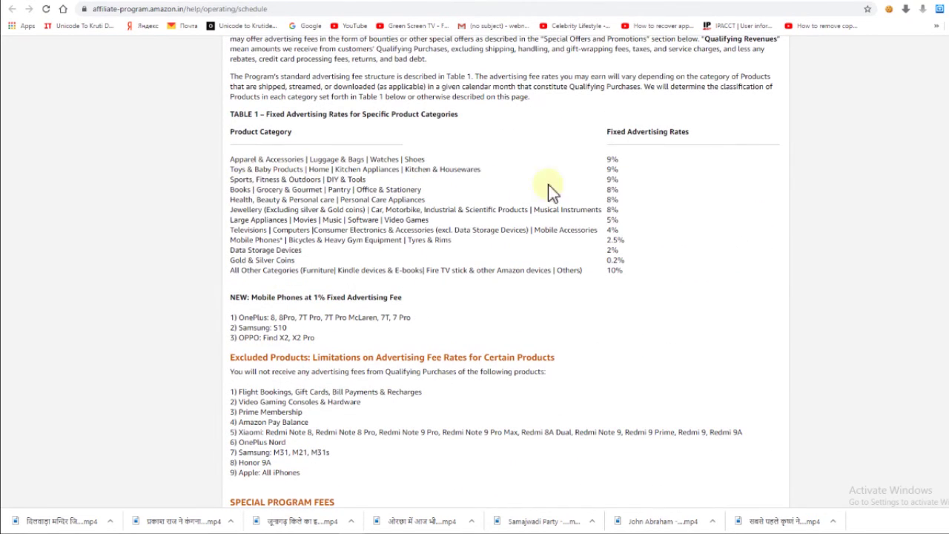
pyautogui.moveTo(609, 160); pyautogui.dragTo(646, 299)
pyautogui.click(691, 249)
pyautogui.scroll(5, 628, 249)
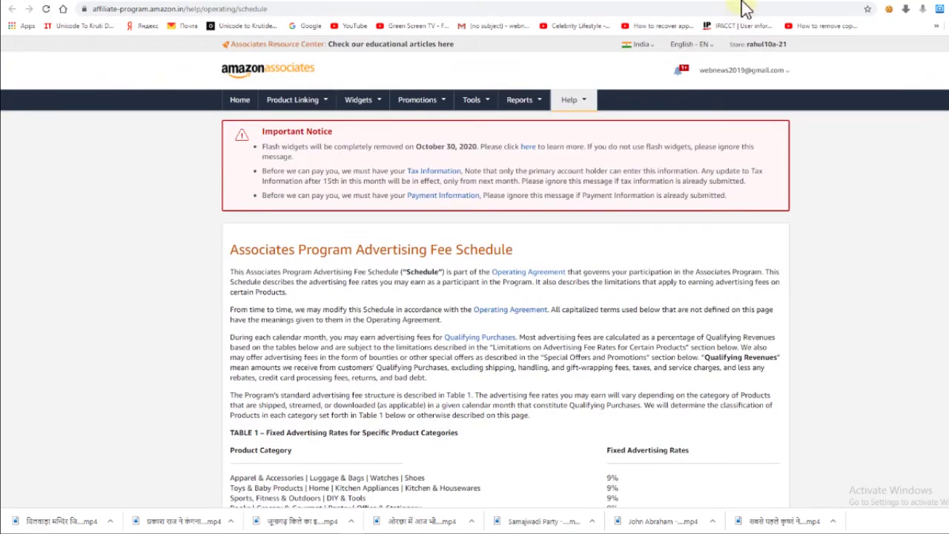
pyautogui.click(744, 2)
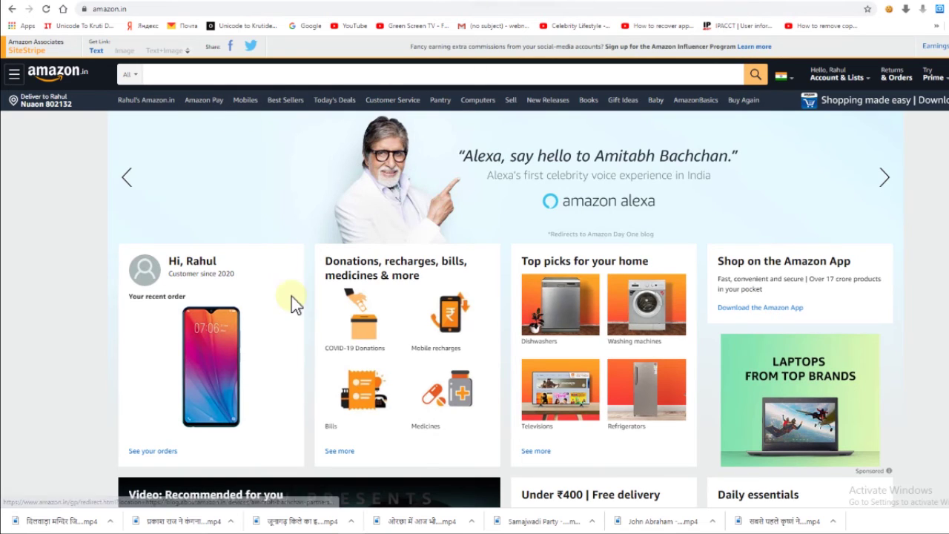
# - From Your Orders, open the Vivo Y91i page and copy its SiteStripe short text link
pyautogui.click(227, 364)
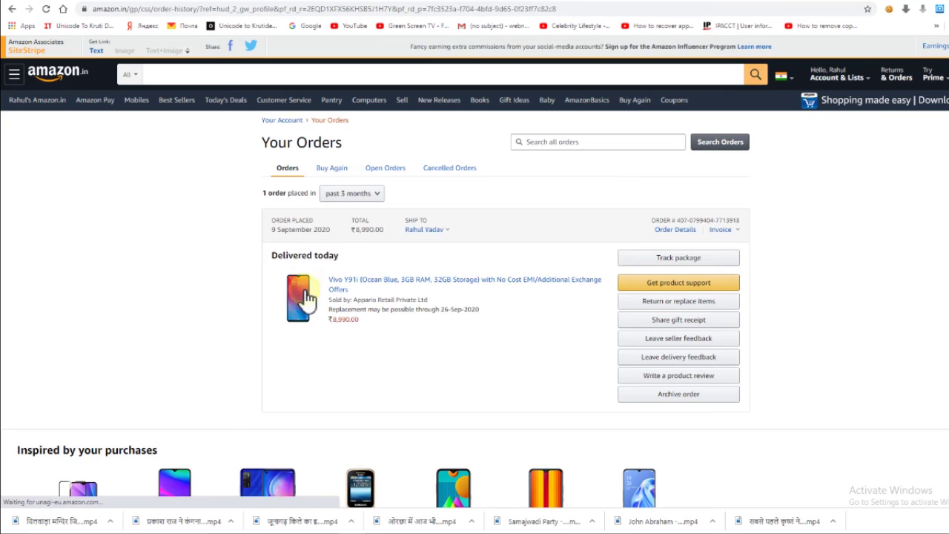
pyautogui.click(304, 300)
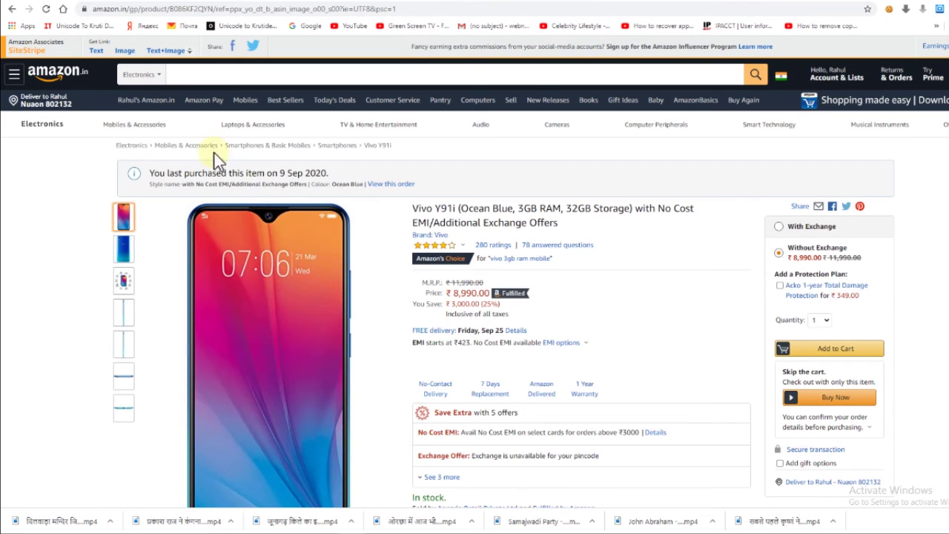
pyautogui.click(97, 52)
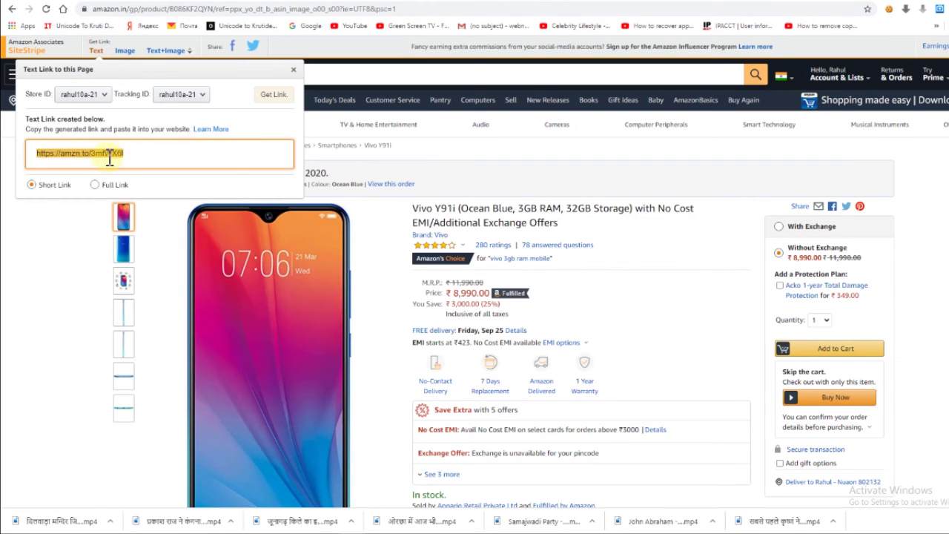
pyautogui.rightClick(109, 155)
pyautogui.click(132, 171)
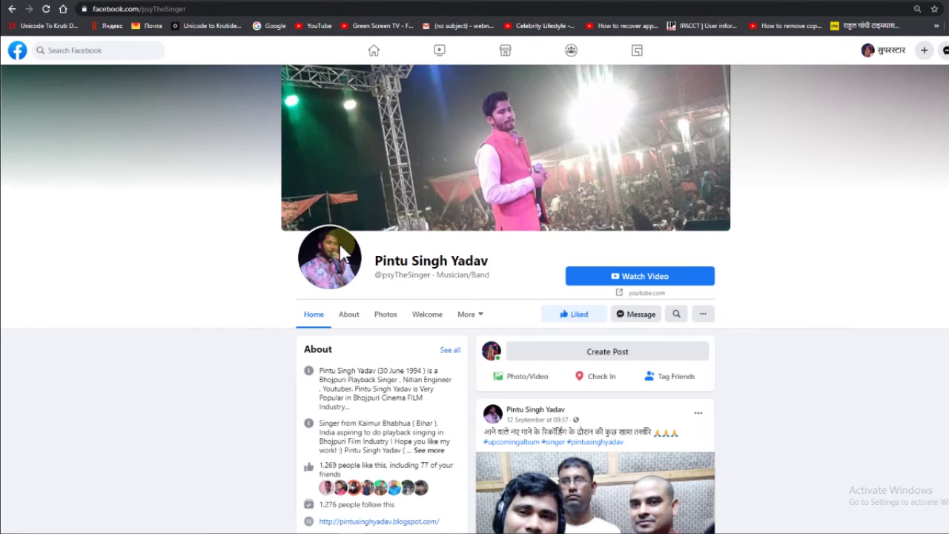
# - Search Facebook for 'tech', open the Technical Duniya page, and start a new post there
pyautogui.click(15, 51)
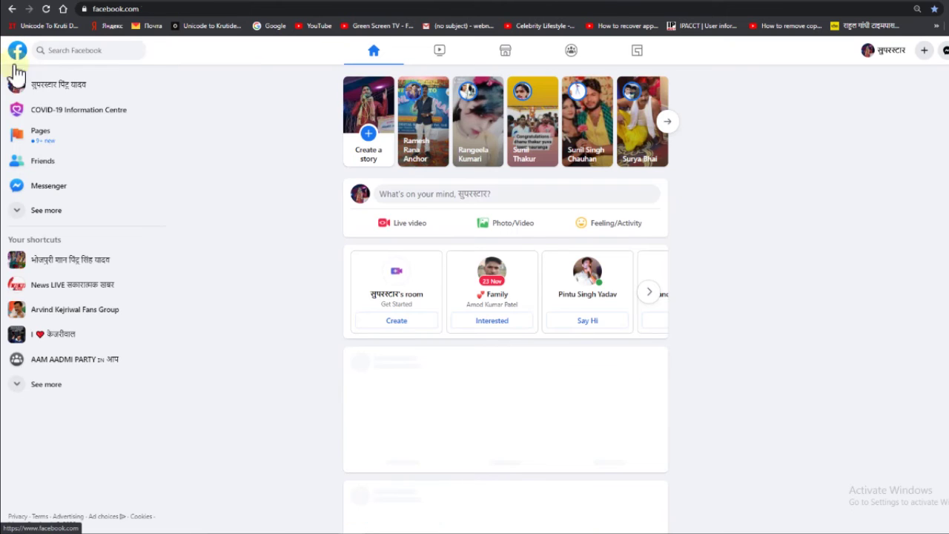
pyautogui.click(68, 51)
pyautogui.write('tech')
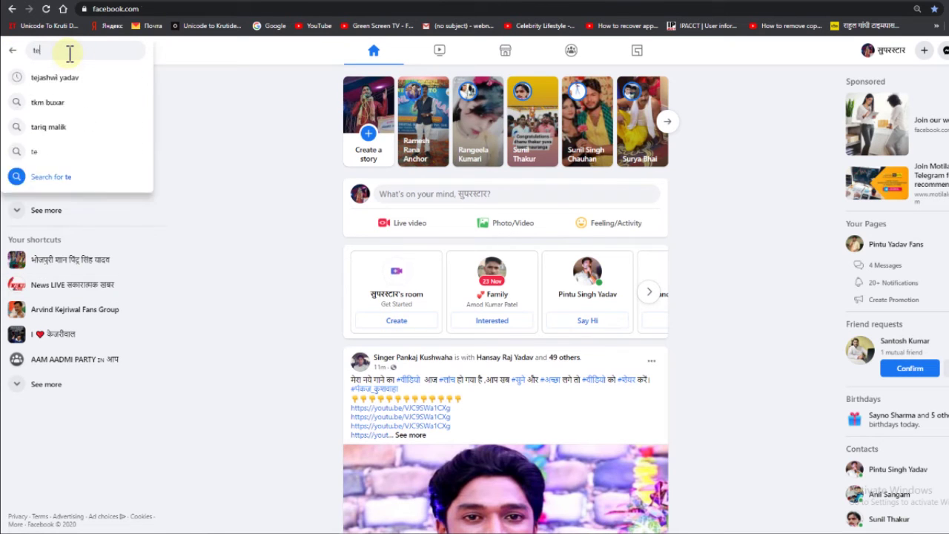
pyautogui.click(77, 79)
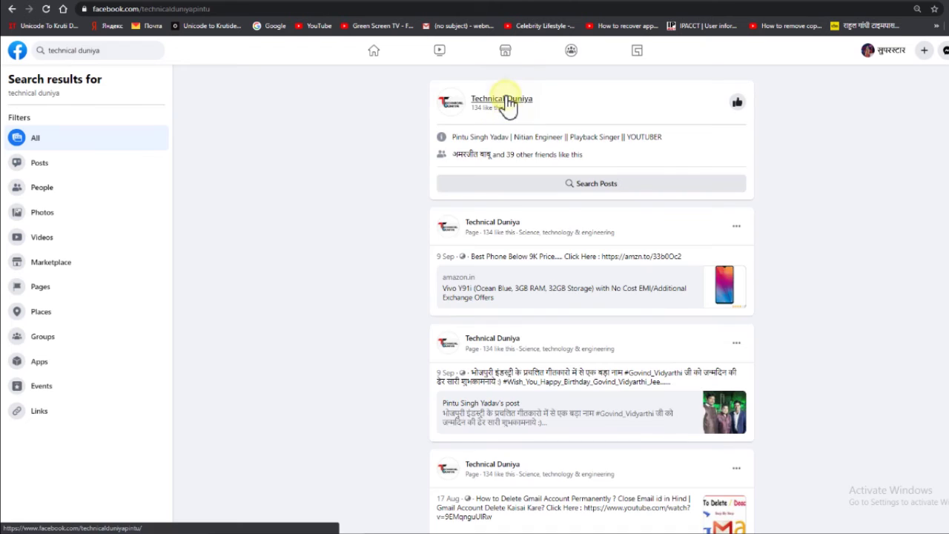
pyautogui.click(506, 97)
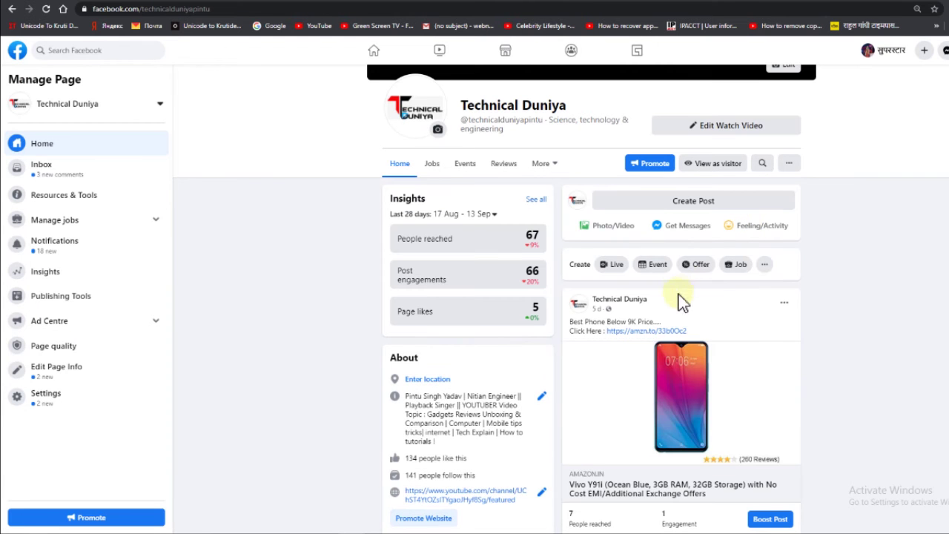
pyautogui.scroll(-1, 703, 265)
pyautogui.scroll(2, 702, 244)
pyautogui.click(707, 253)
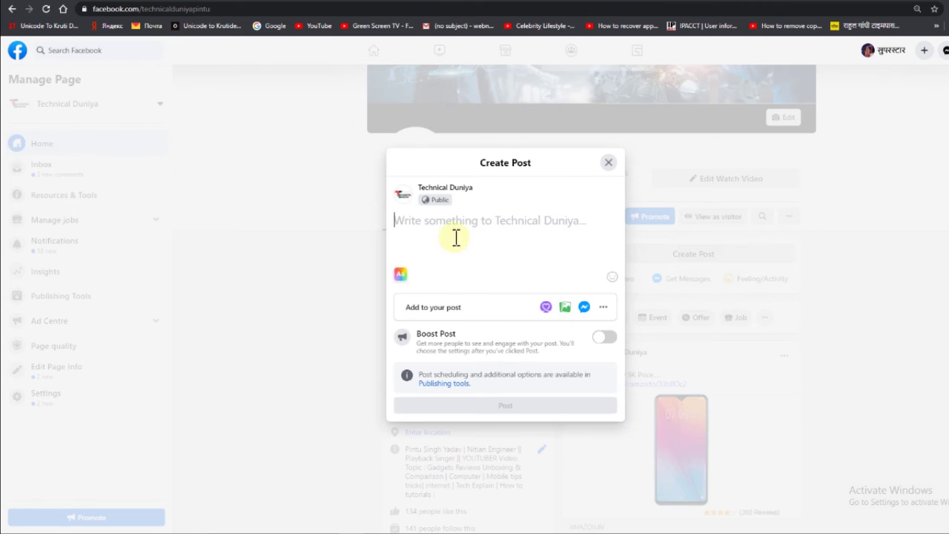
# - Paste the copied Vivo Y91i amzn.to link into the post and publish it
pyautogui.rightClick(450, 221)
pyautogui.click(487, 239)
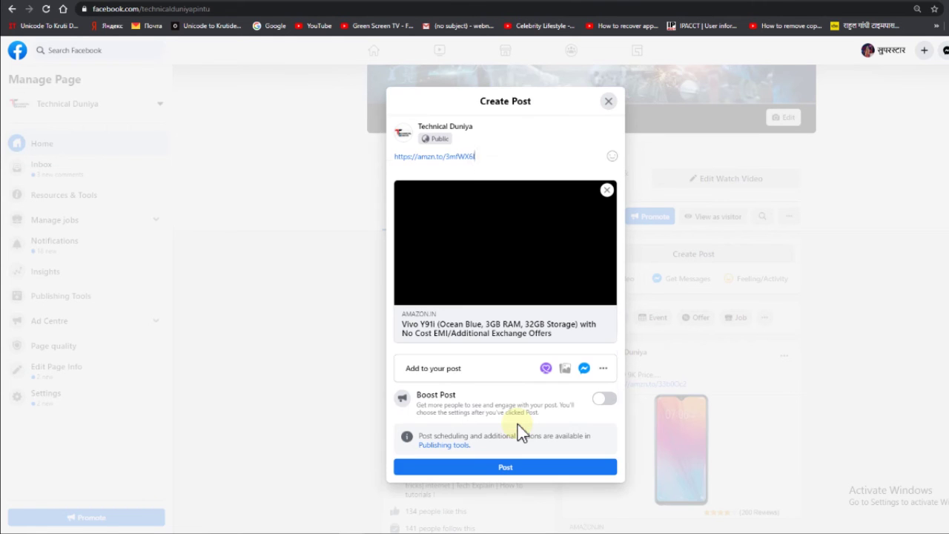
pyautogui.click(520, 471)
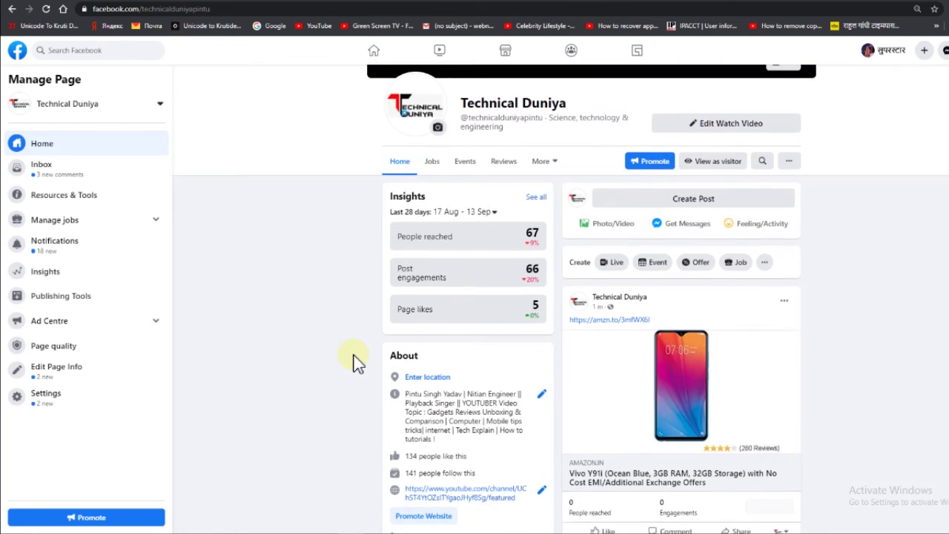
# - View the published post, then switch back to the Amazon Vivo Y91i product window
pyautogui.scroll(-3, 547, 299)
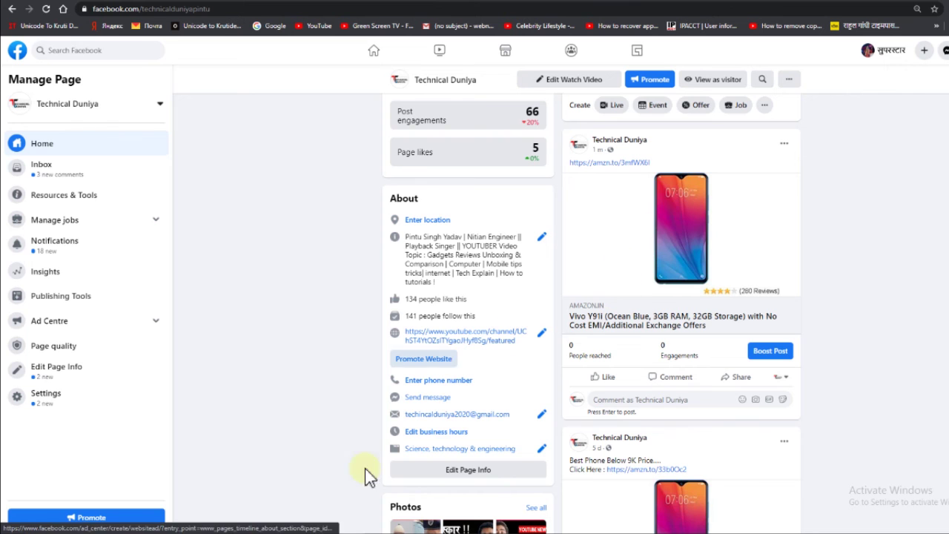
pyautogui.click(296, 510)
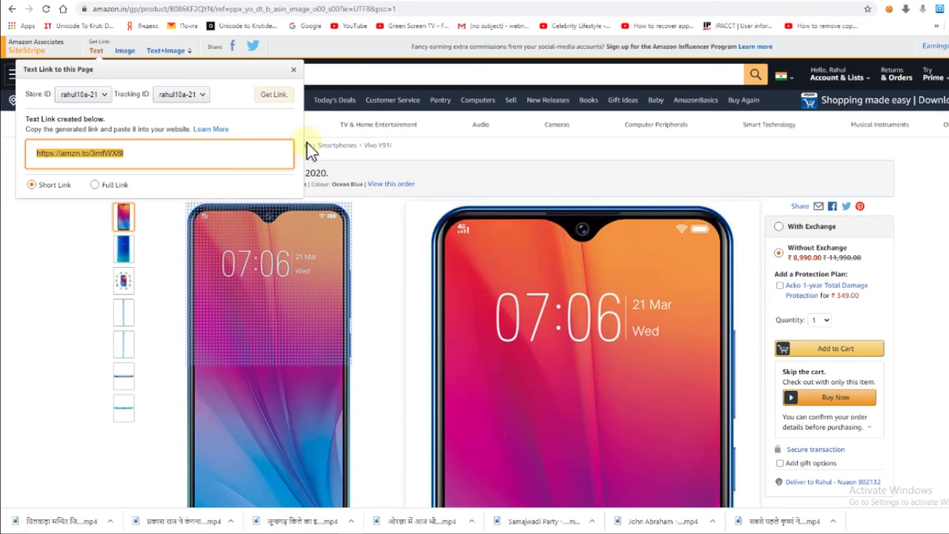